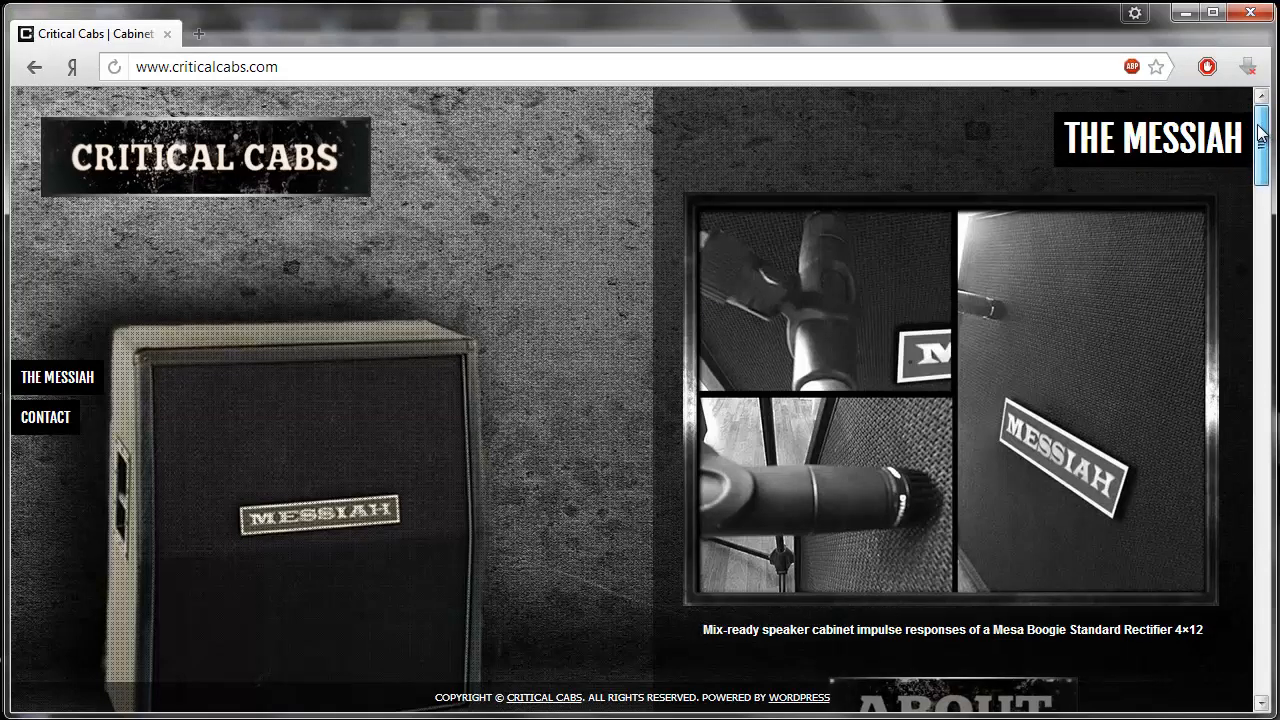
Look through the Critical Cabs page down to the $5 Messiah pack offer and return to the top
drag(1260, 135, 1261, 672)
scroll(1262, 288, up, 1)
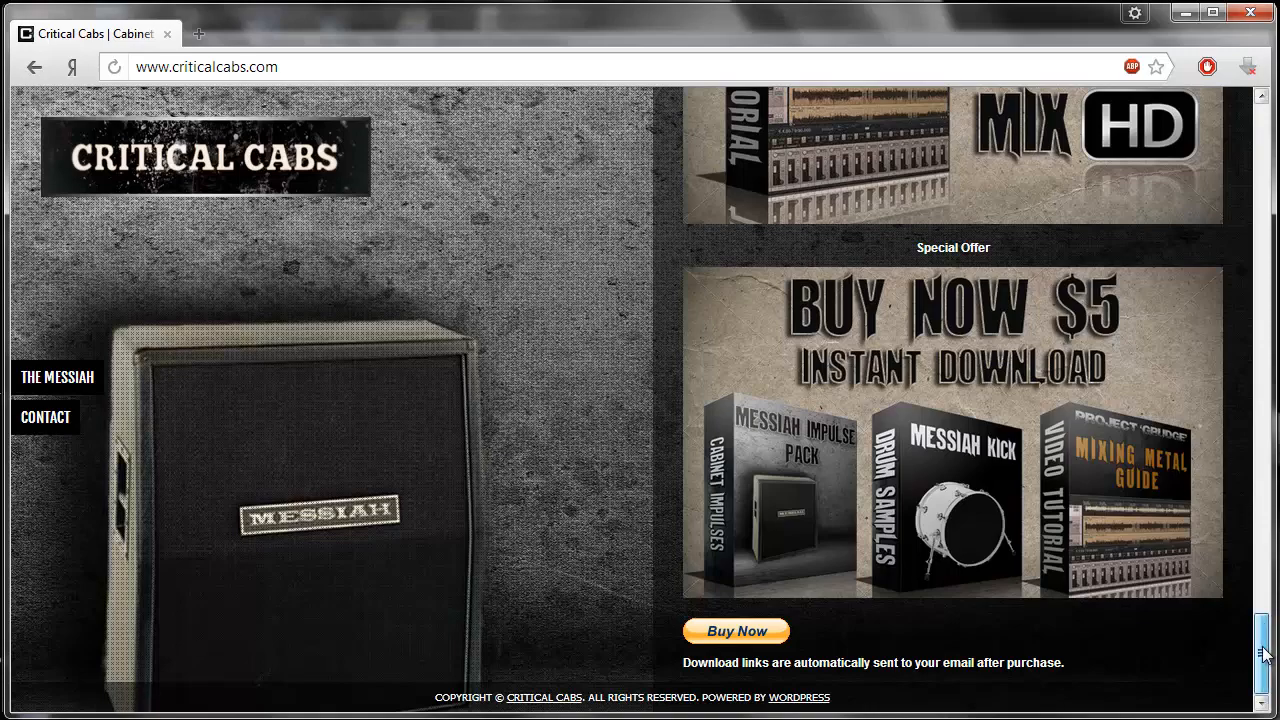
drag(1262, 648, 1247, 135)
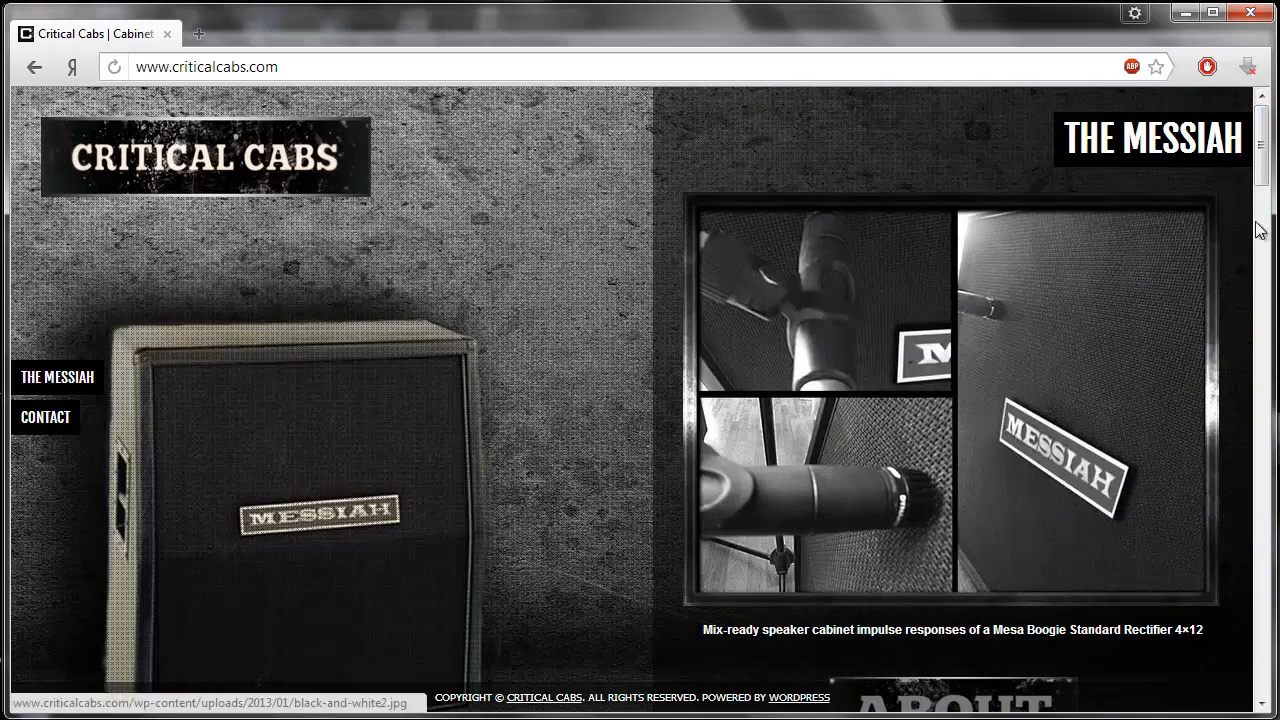
mouse_move(1262, 145)
mouse_down()
mouse_move(1269, 159)
mouse_move(1263, 134)
mouse_up()
Switch to REAPER, expand the Rhythm Guitars folder and shrink all its tracks to minimum height
mouse_move(200, 719)
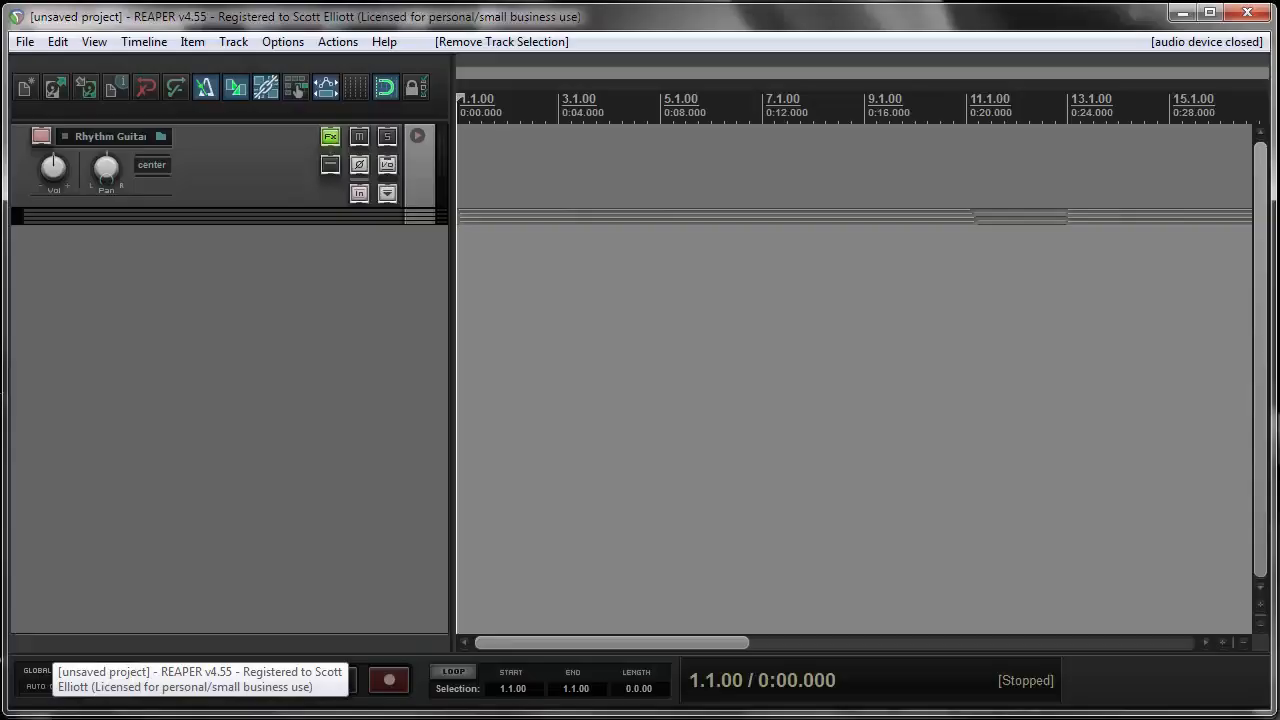
click(170, 690)
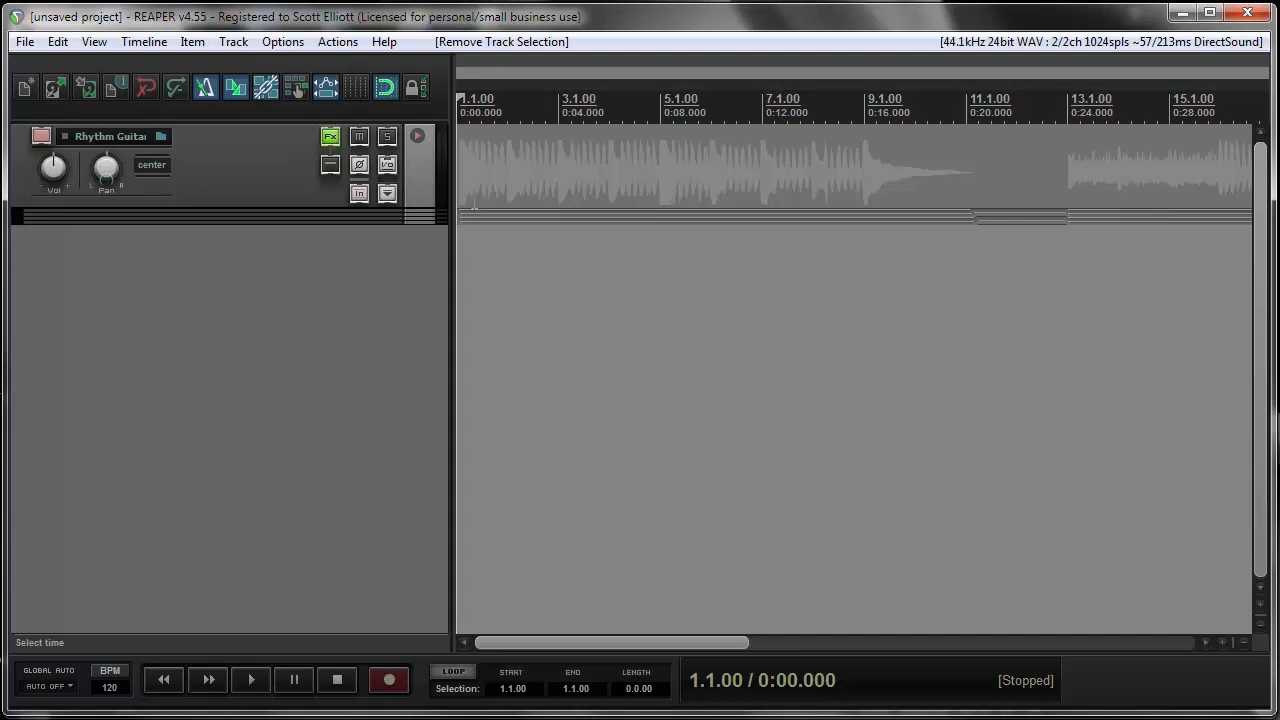
click(419, 137)
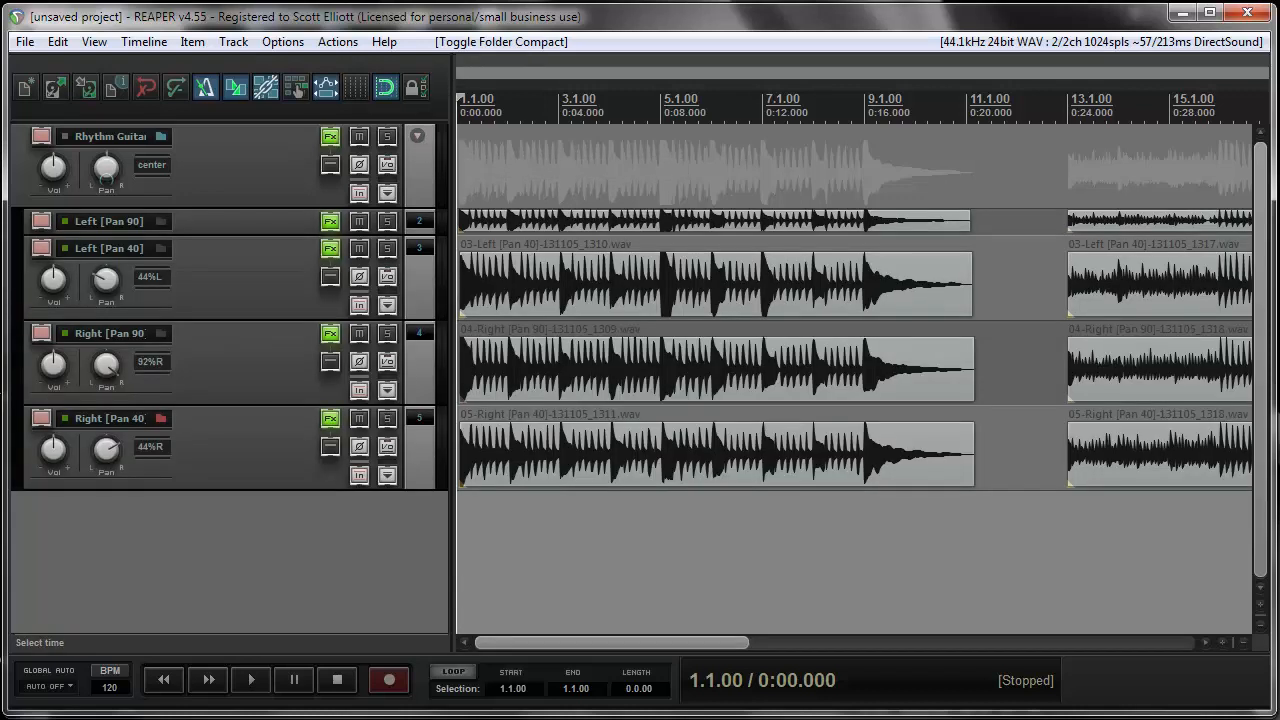
click(582, 540)
click(298, 537)
key(Page_Down)
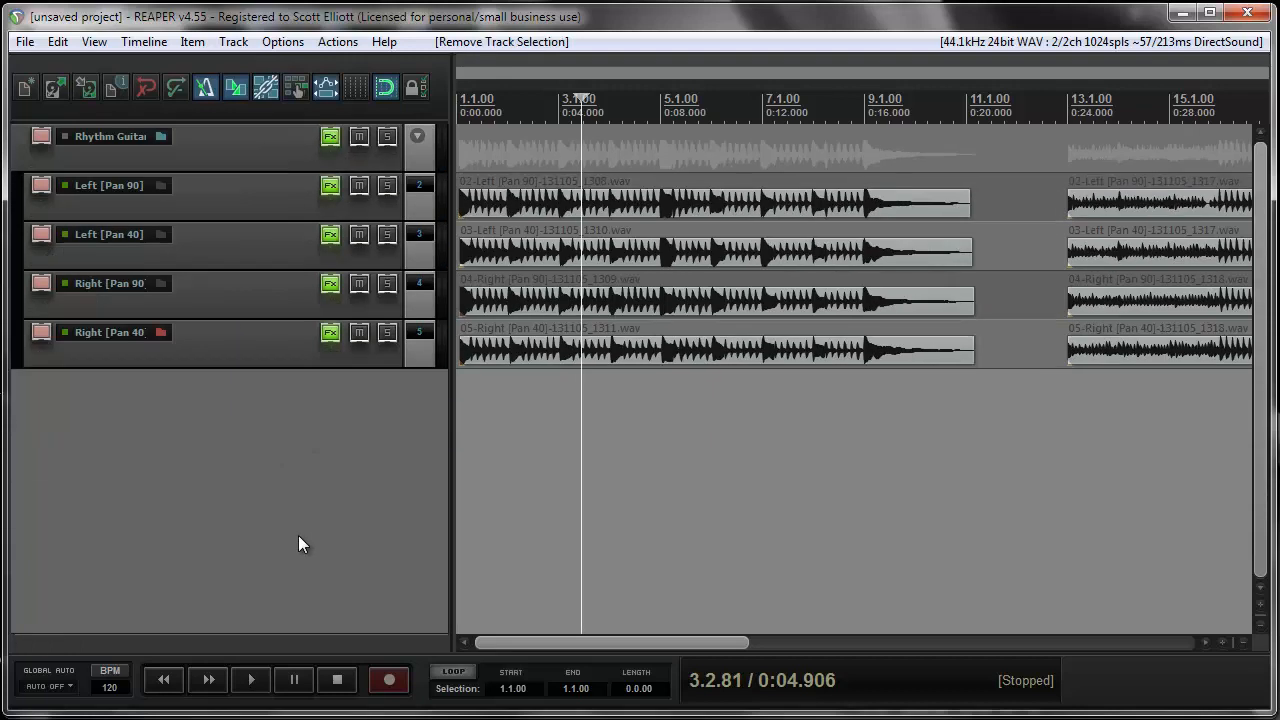
key(Page_Down)
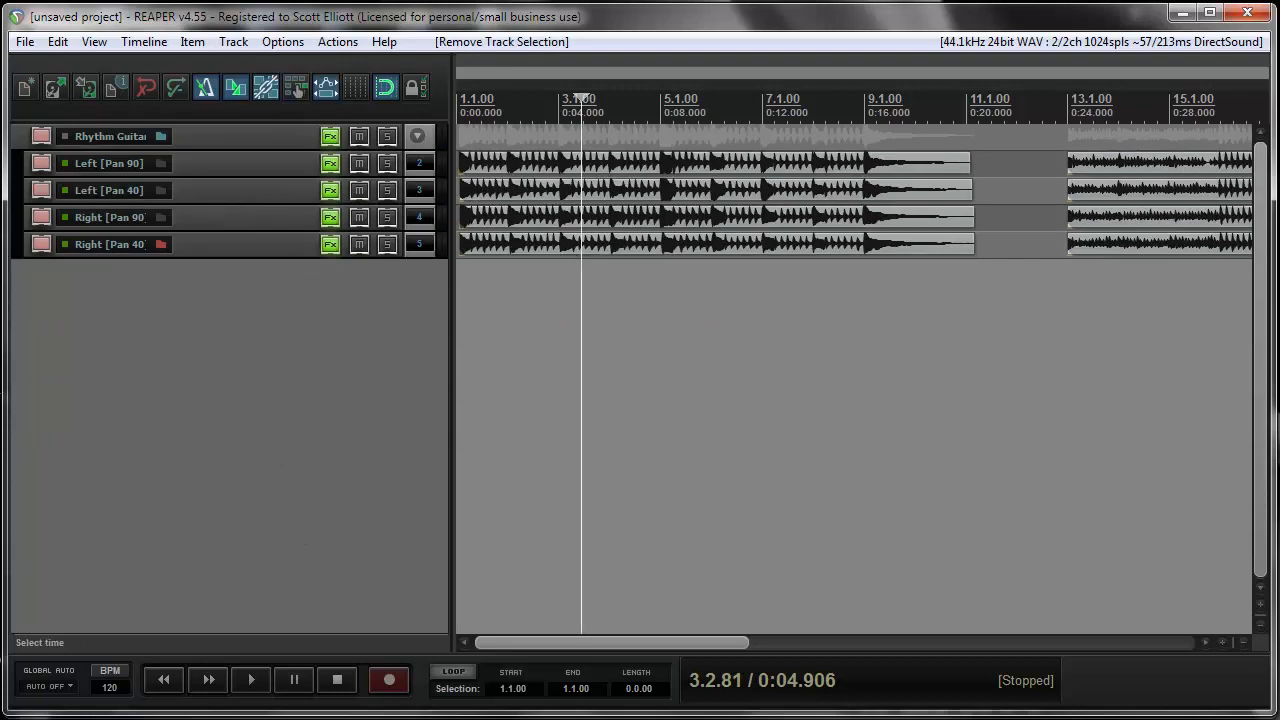
Play the first rhythm guitar section from the project start and stop near its end
key(Home)
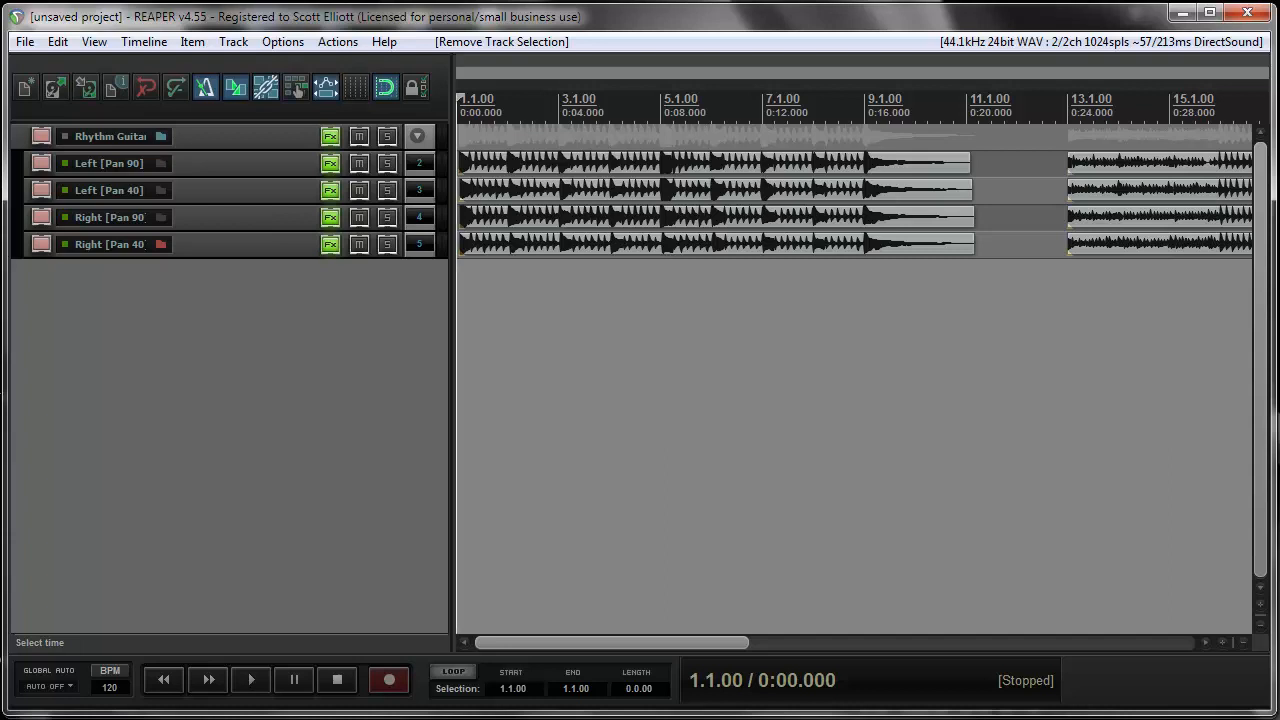
key(space)
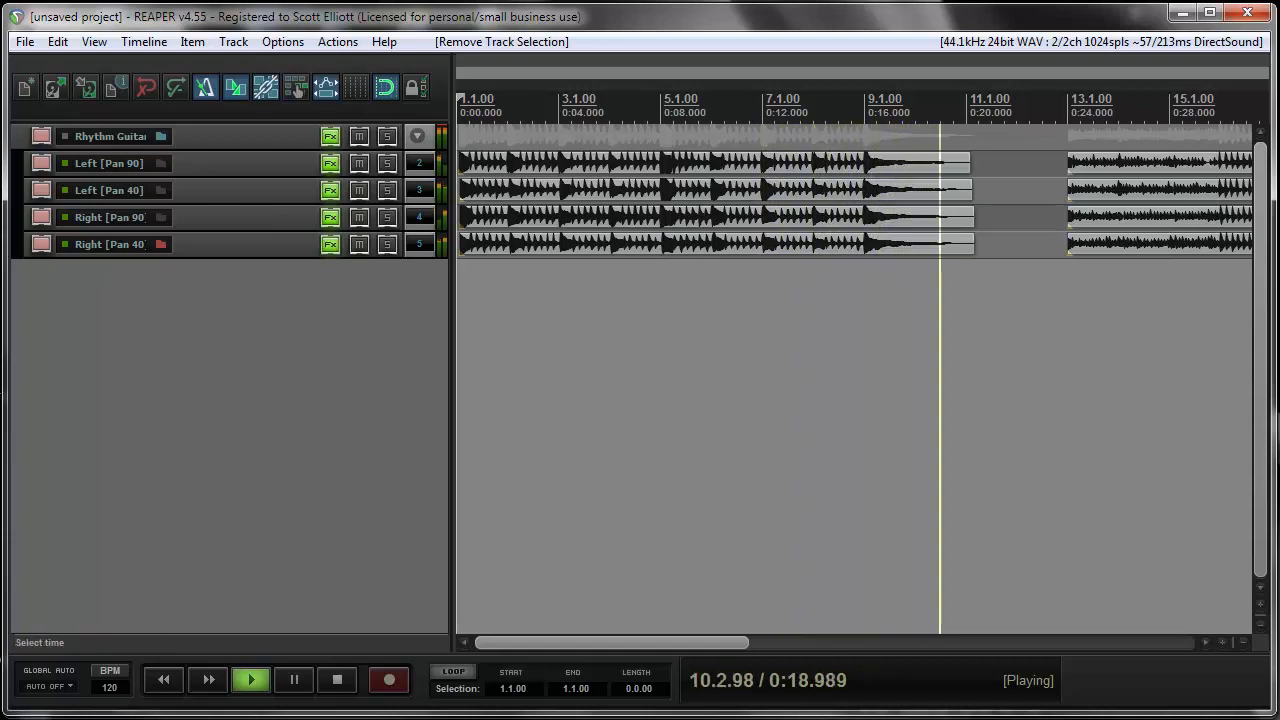
key(space)
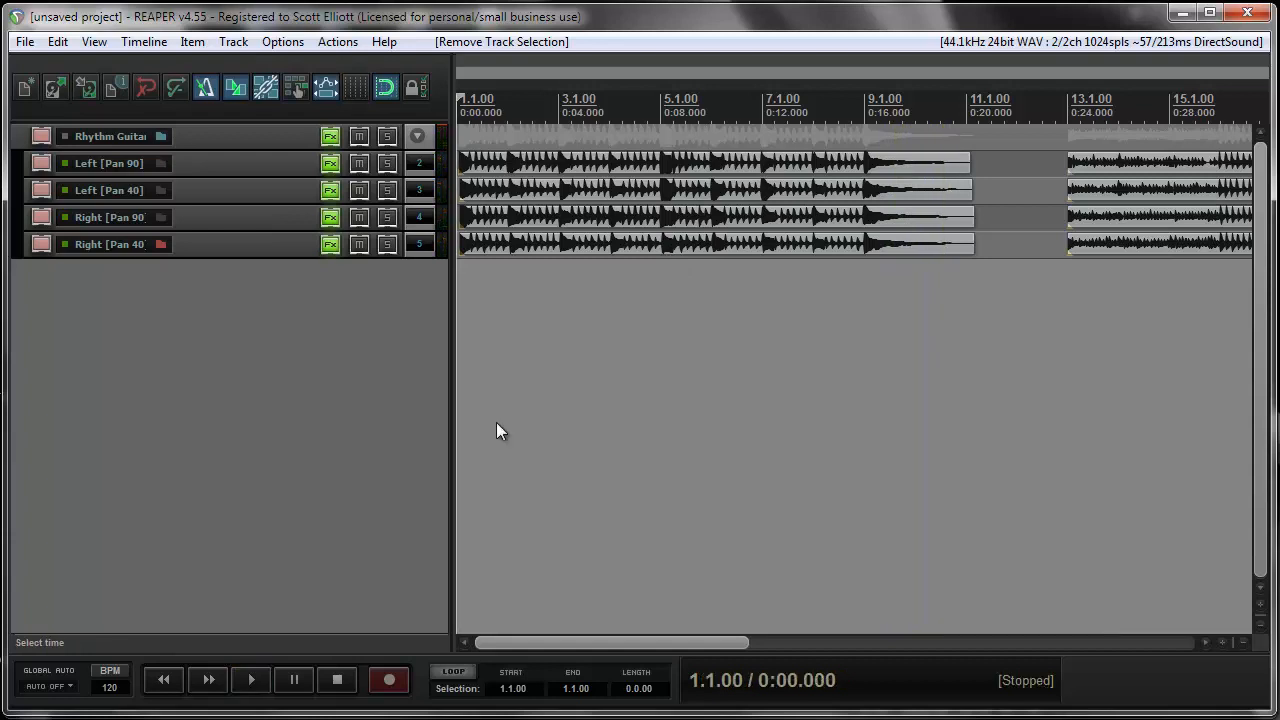
Play the second rhythm guitar section from just before measure 13 and stop after its last chord
drag(647, 643, 746, 644)
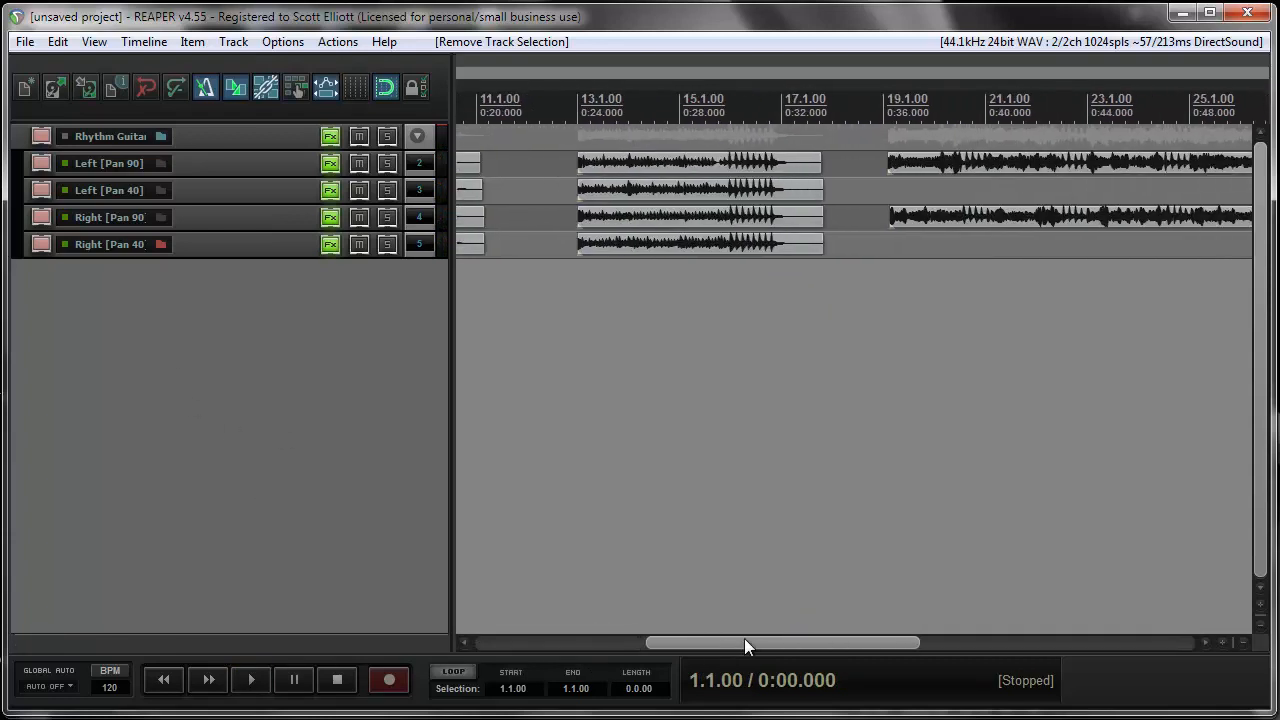
click(588, 100)
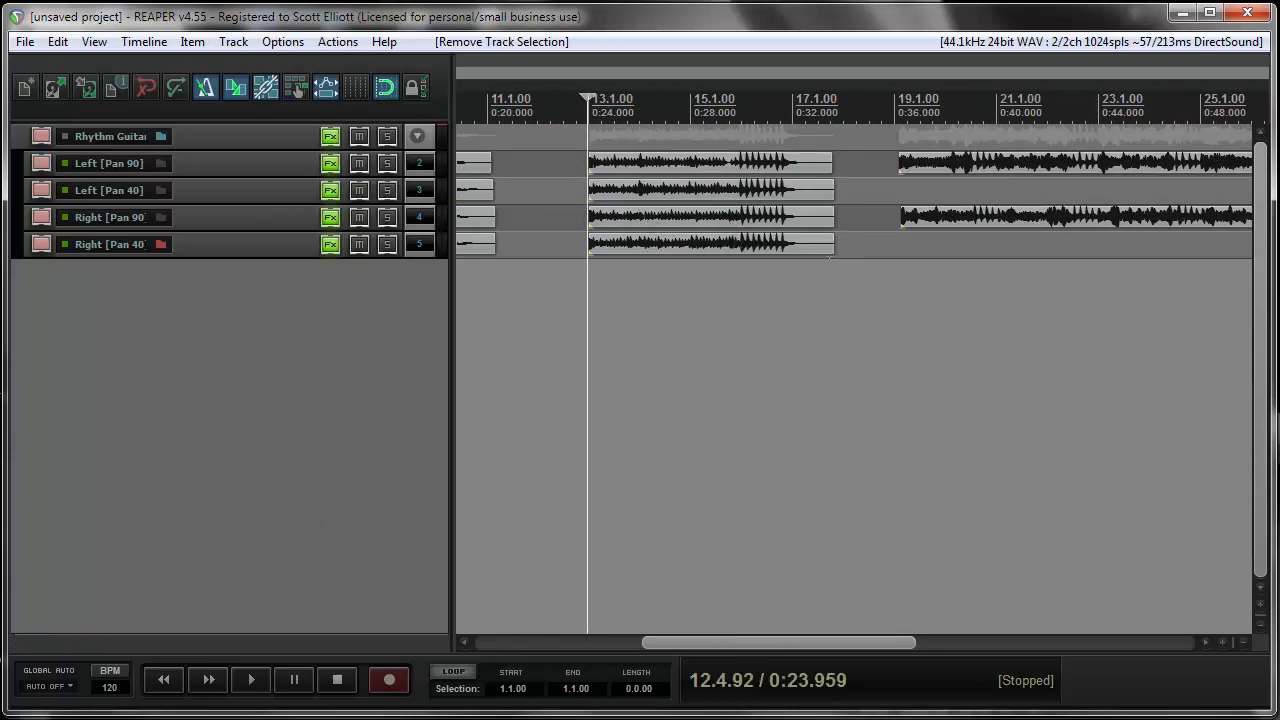
key(space)
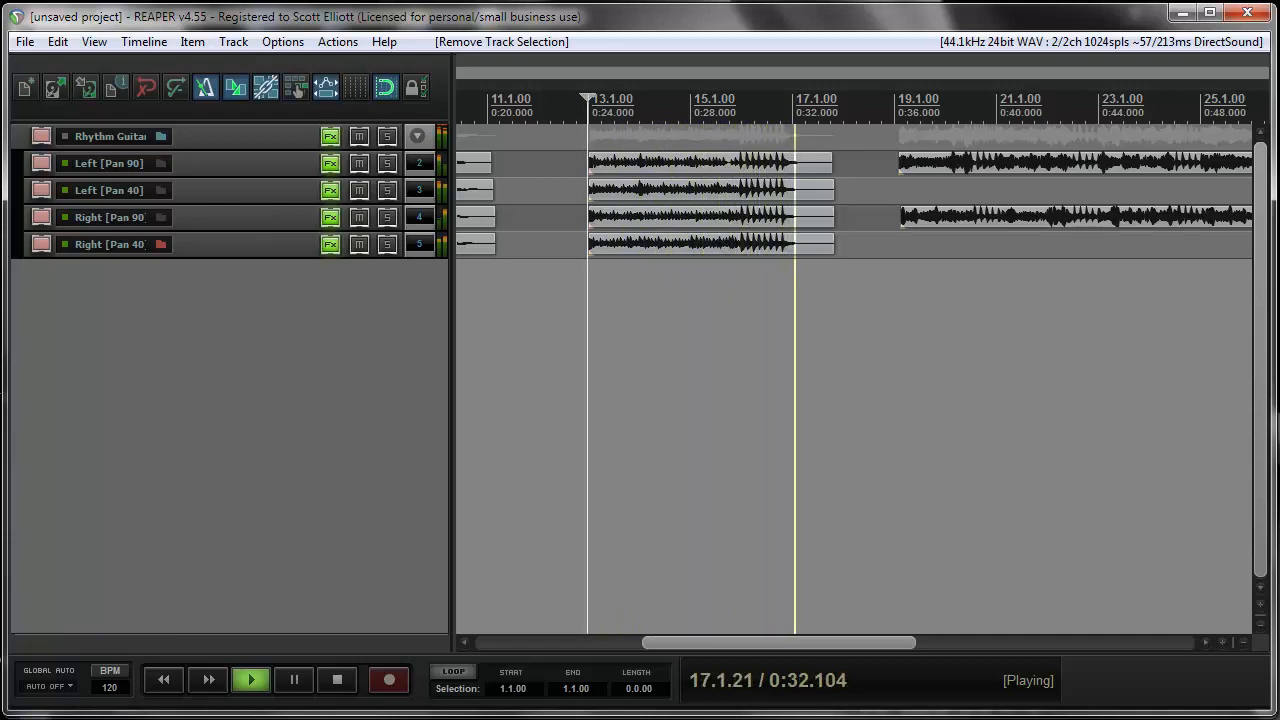
key(space)
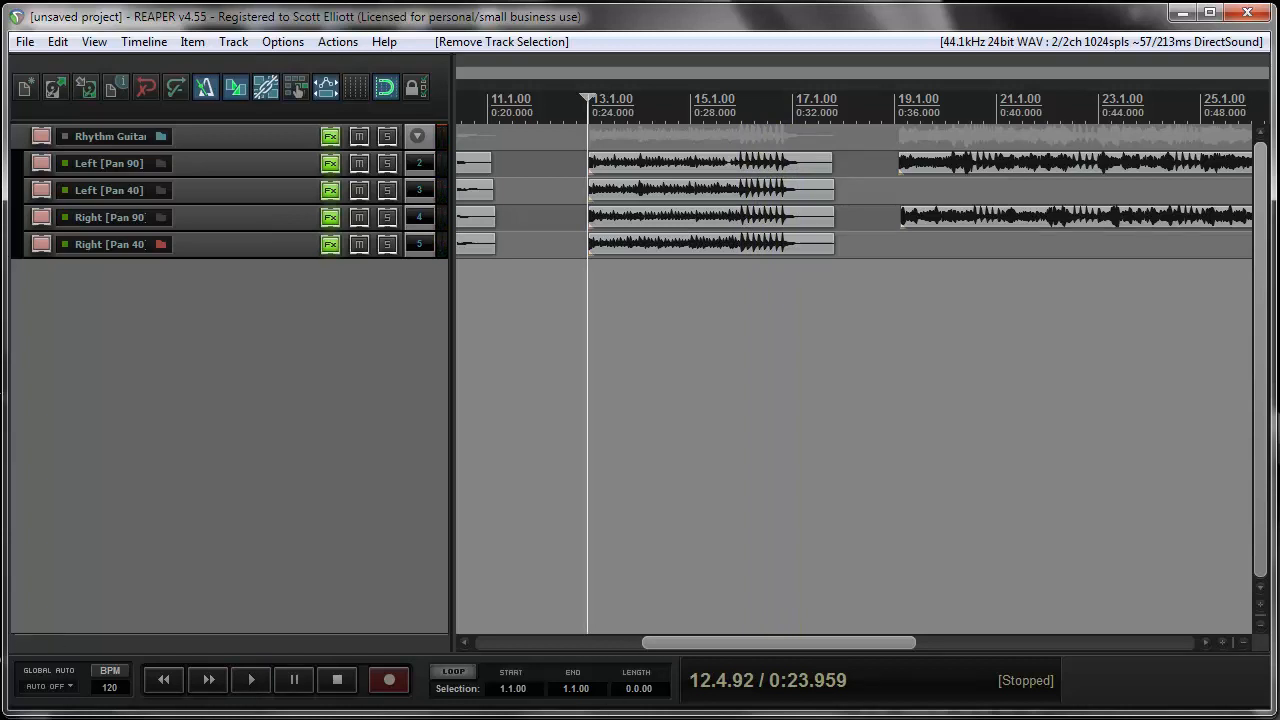
Play the third guitar section from just before measure 19, stop near its end and return to the project start
key(alt+Tab)
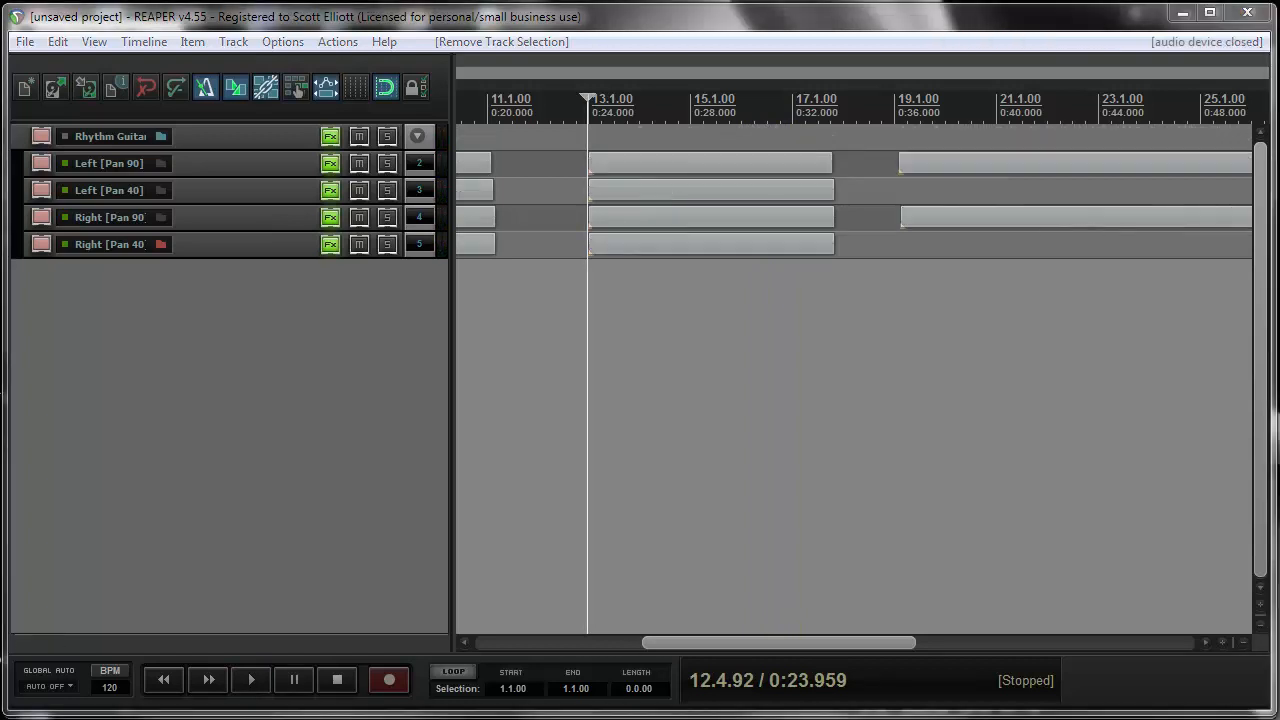
click(696, 645)
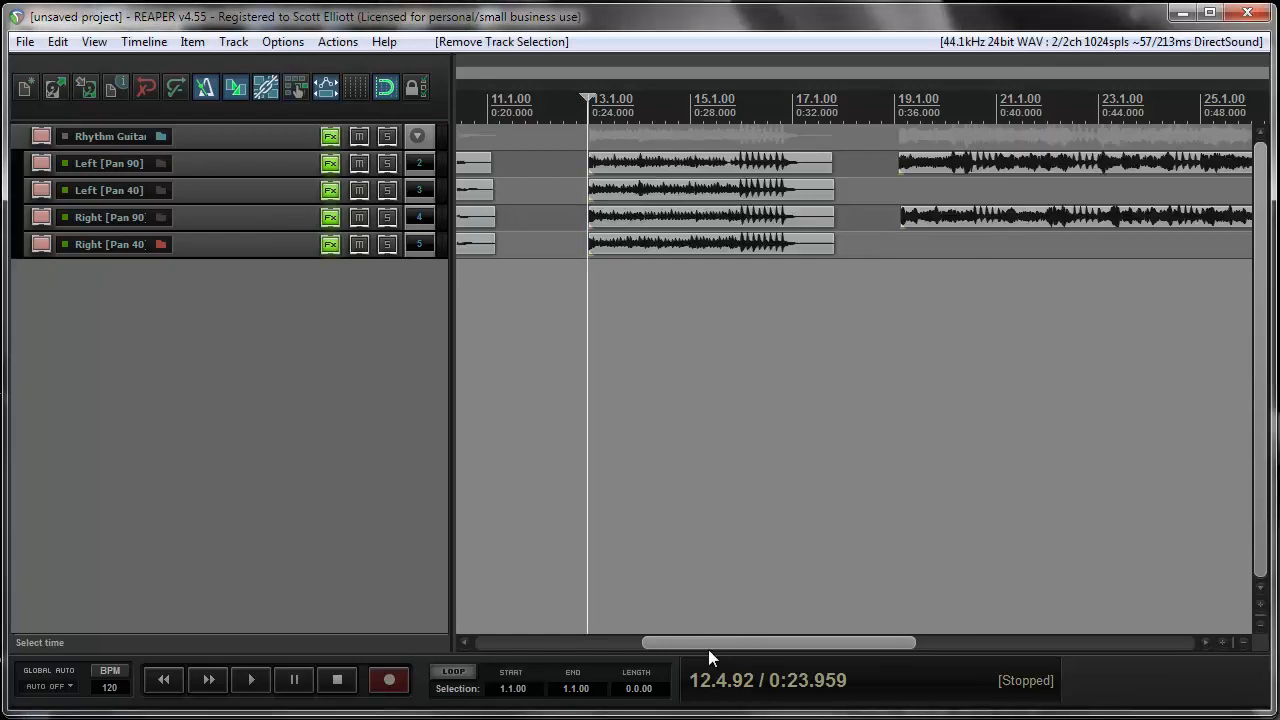
drag(712, 646, 821, 664)
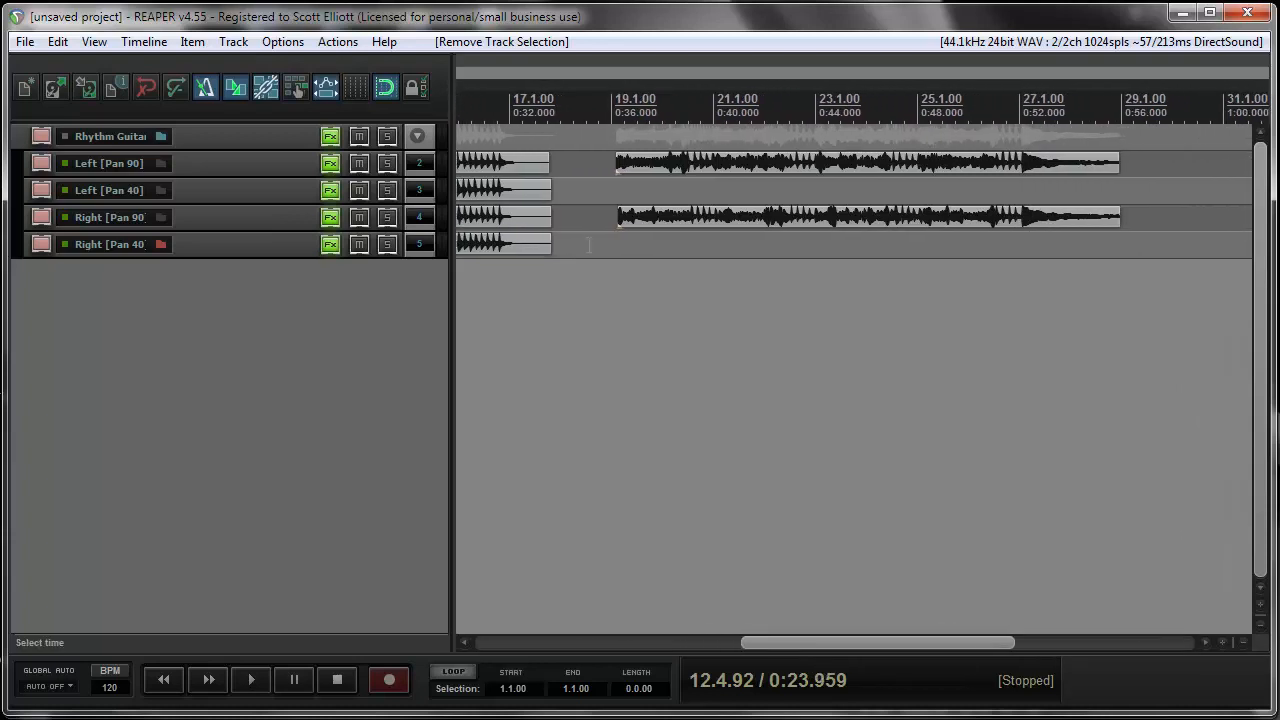
click(616, 108)
click(607, 107)
scroll(725, 168, up, 2)
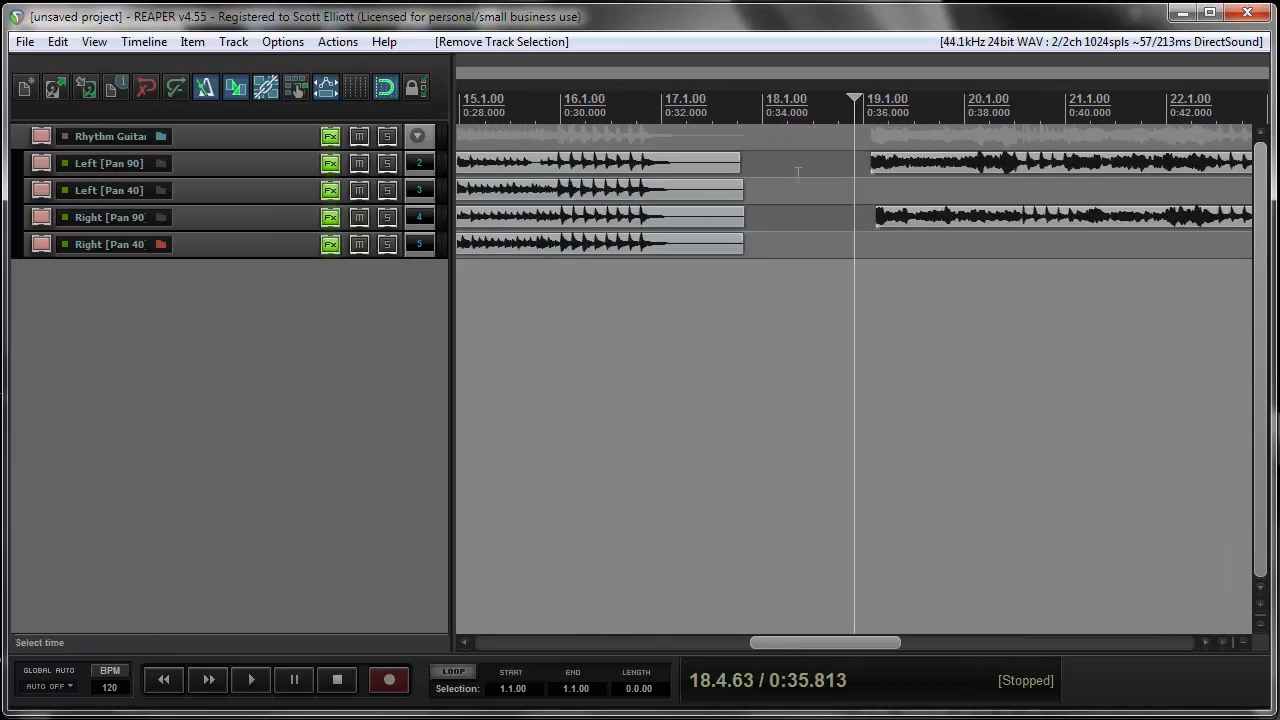
scroll(838, 172, down, 3)
scroll(838, 172, up, 1)
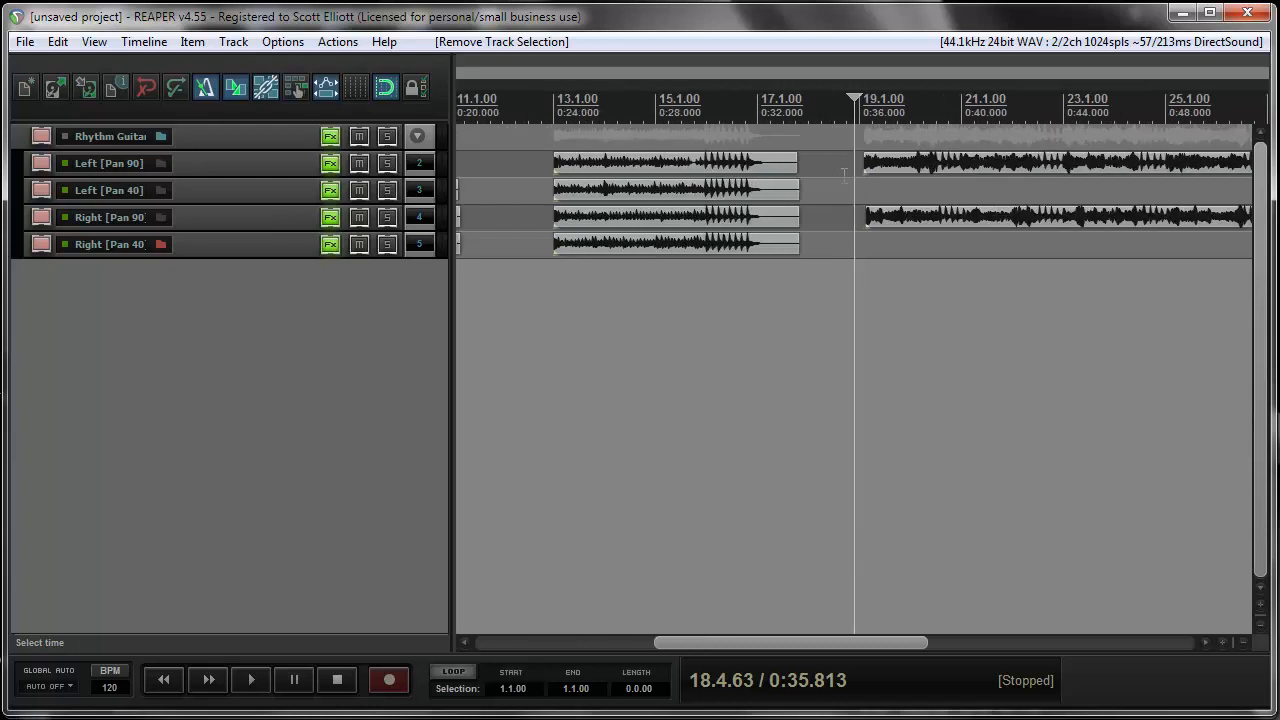
key(space)
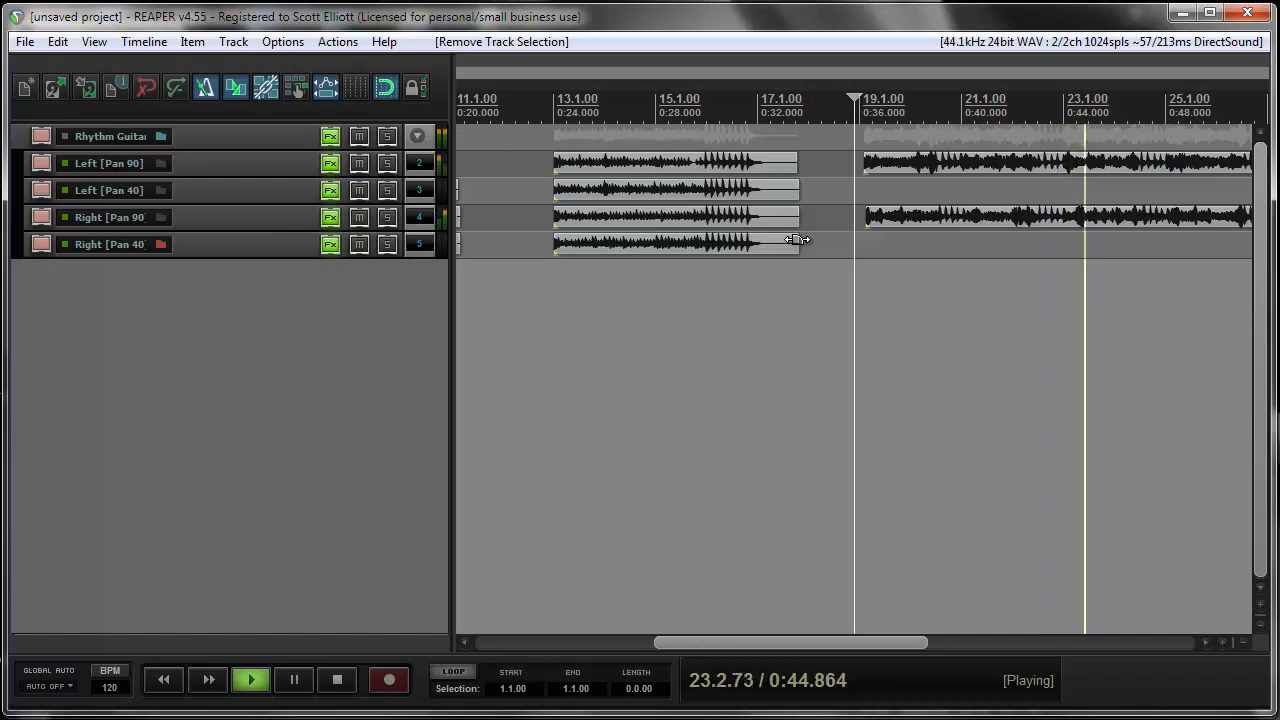
scroll(797, 240, down, 2)
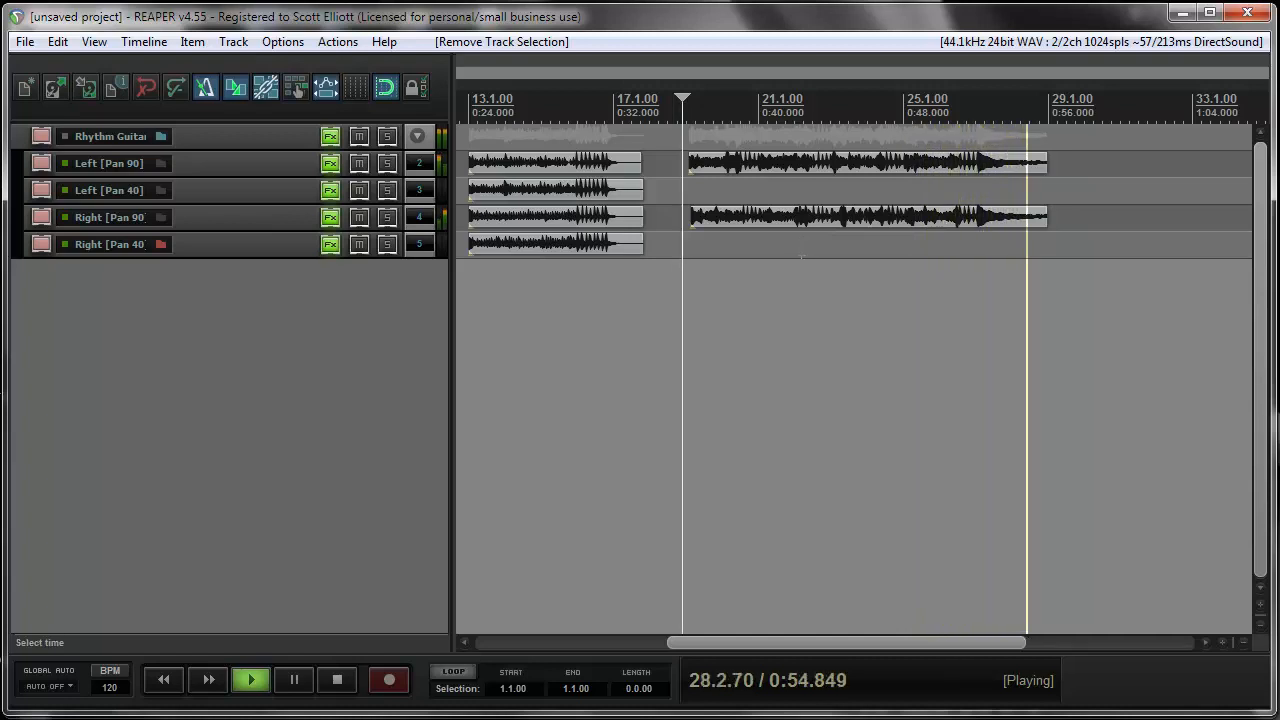
key(space)
key(Home)
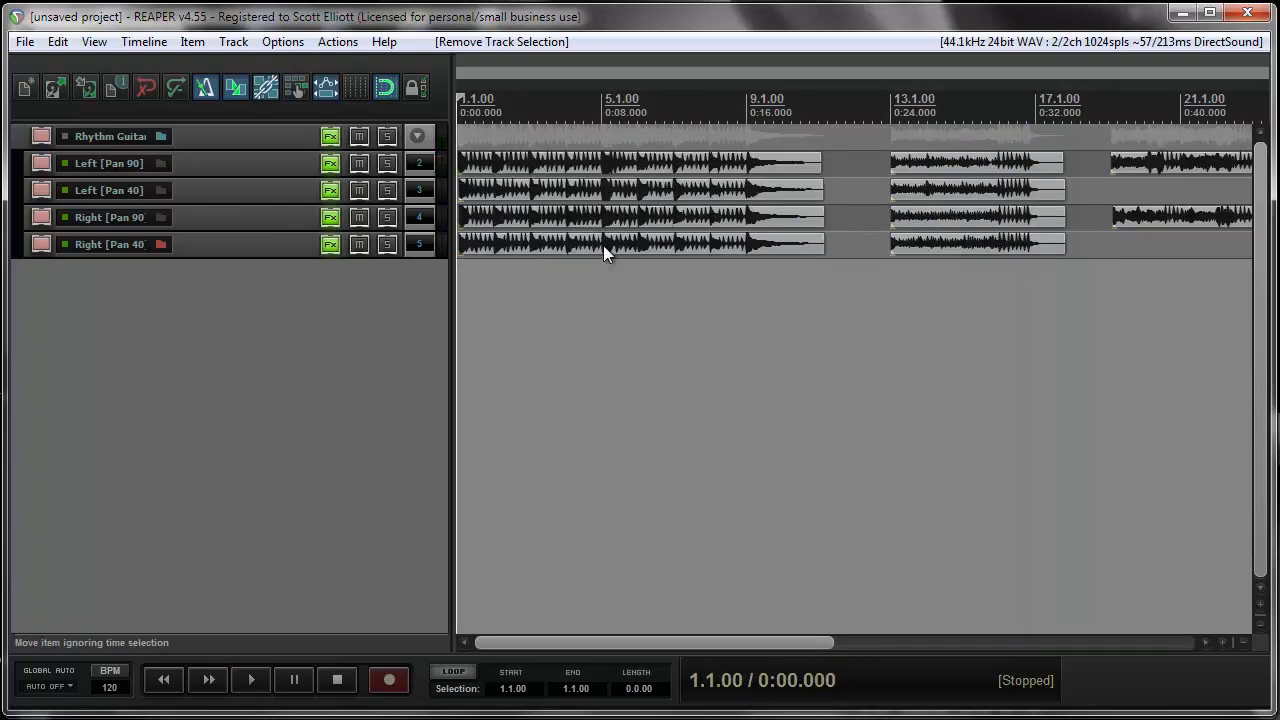
Collapse the Rhythm Guitars folder and examine the high-pass and low-pass bands of its ReaEQ
click(414, 141)
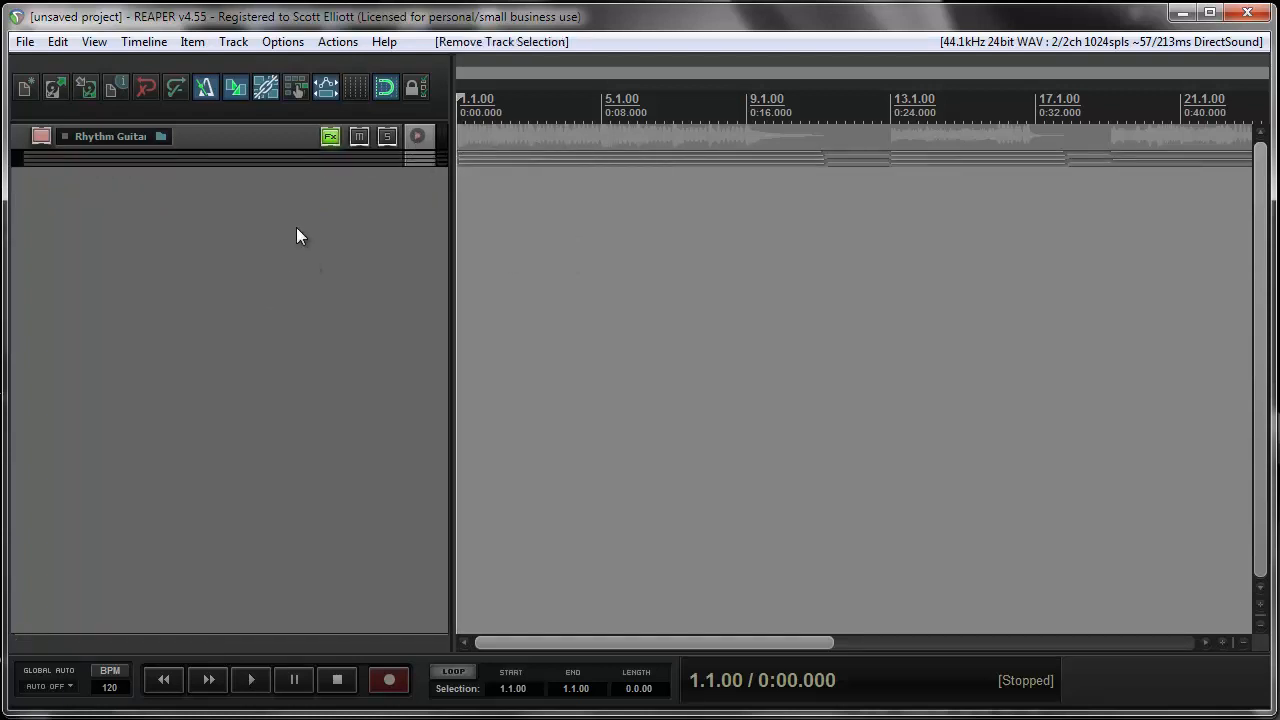
click(330, 137)
drag(234, 56, 478, 36)
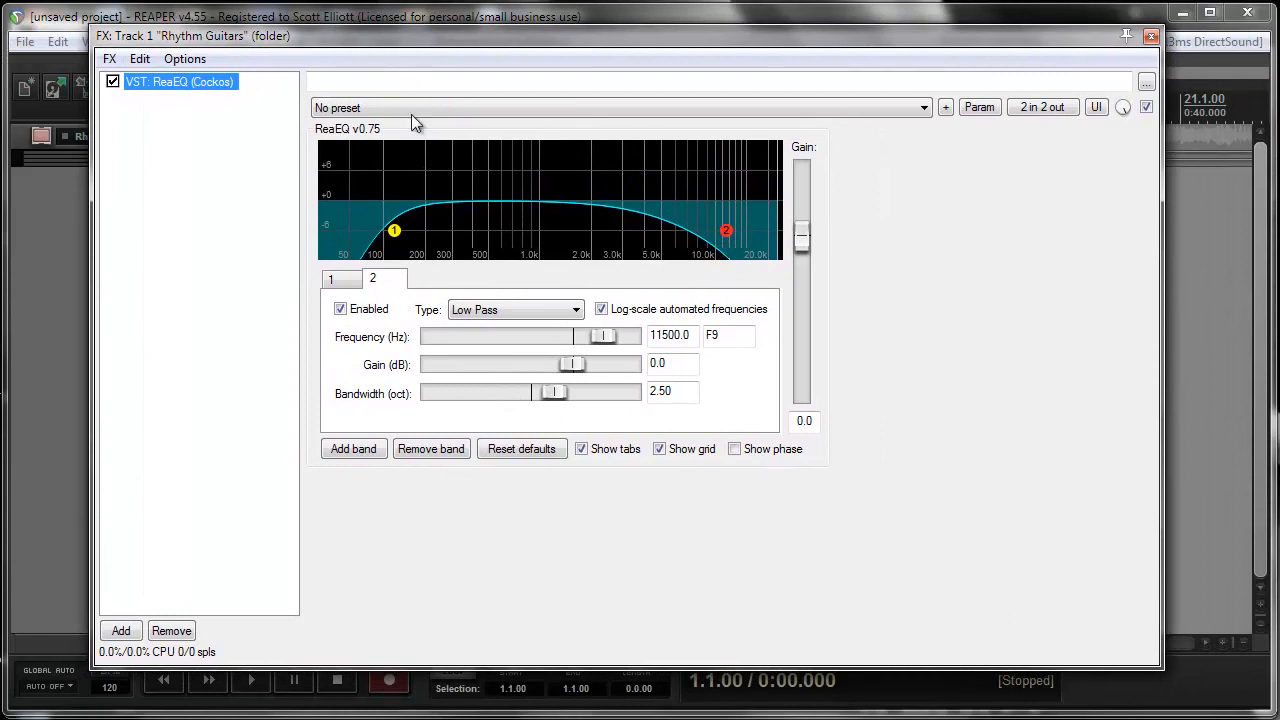
click(334, 279)
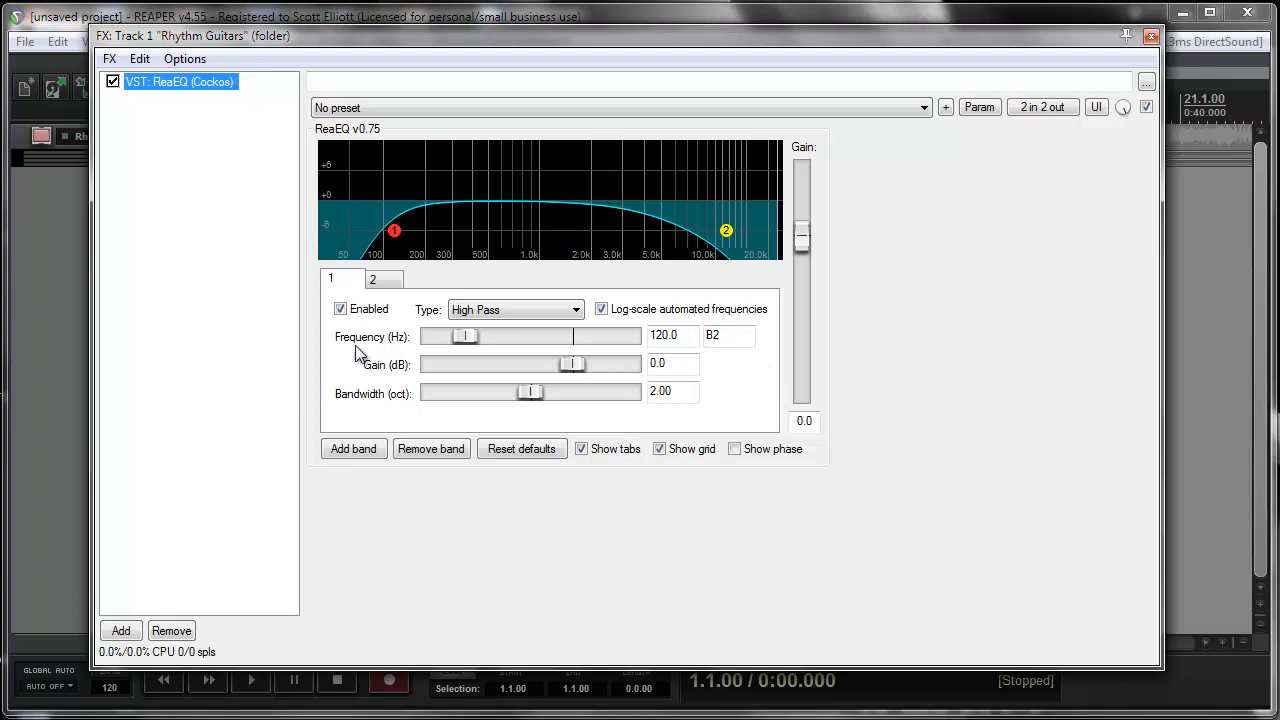
click(380, 279)
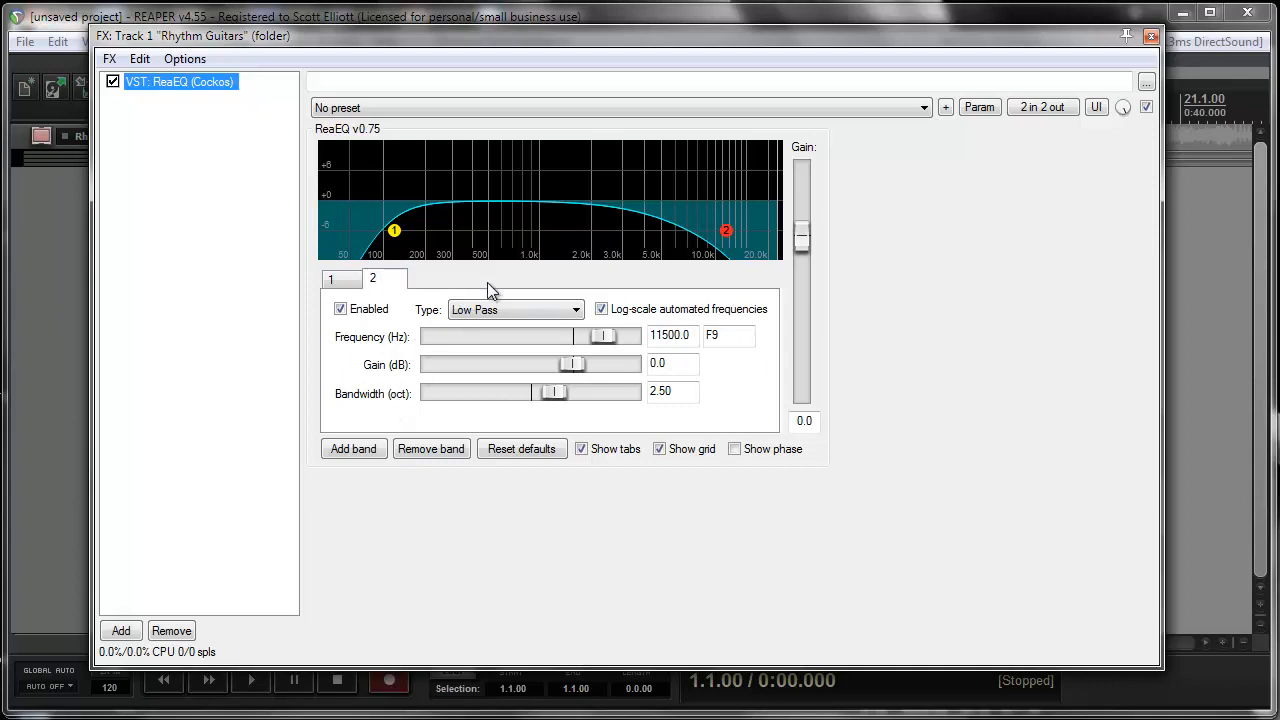
click(1151, 40)
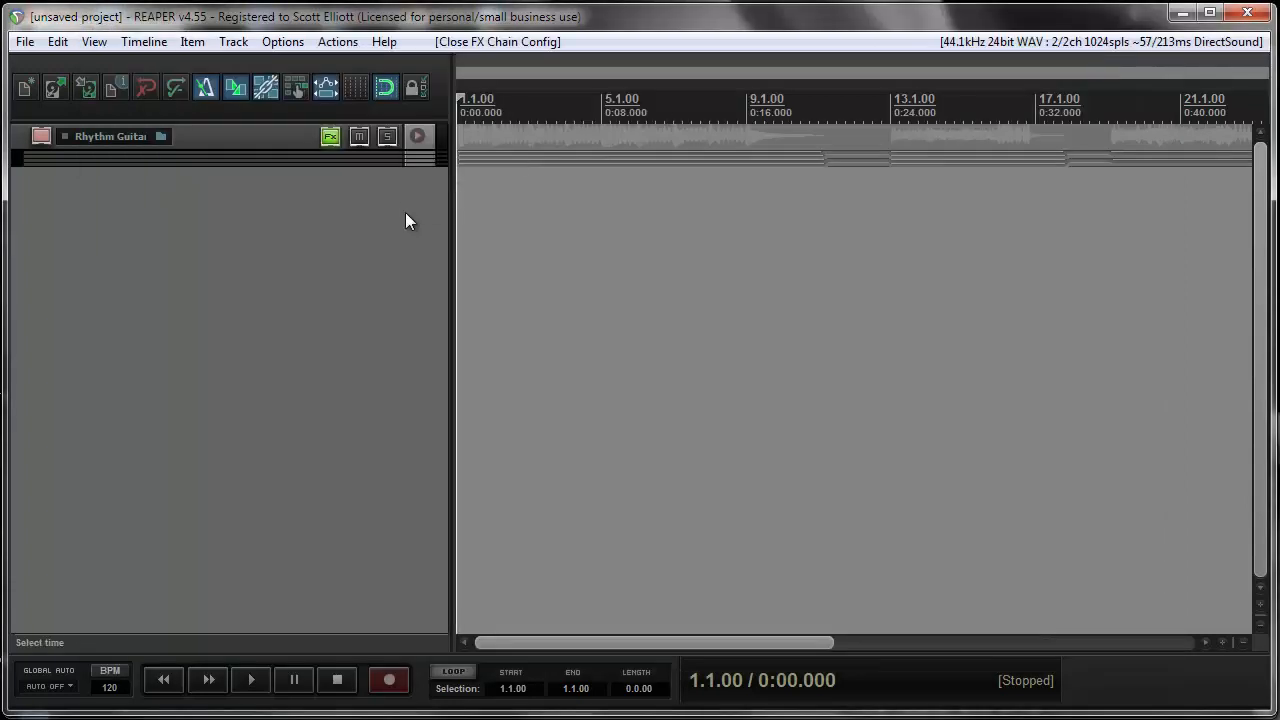
Expand the Rhythm Guitars folder, enlarge the Left [Pan 90] track and open its effects chain
click(418, 137)
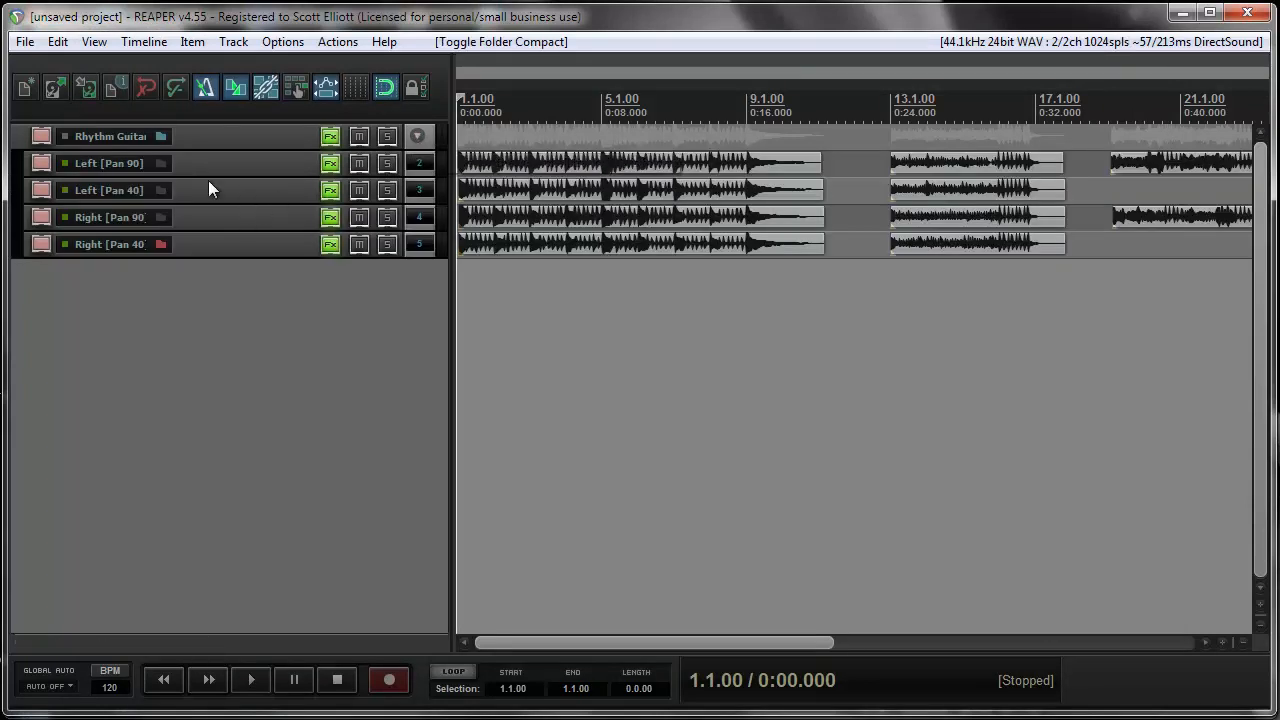
drag(222, 174, 251, 237)
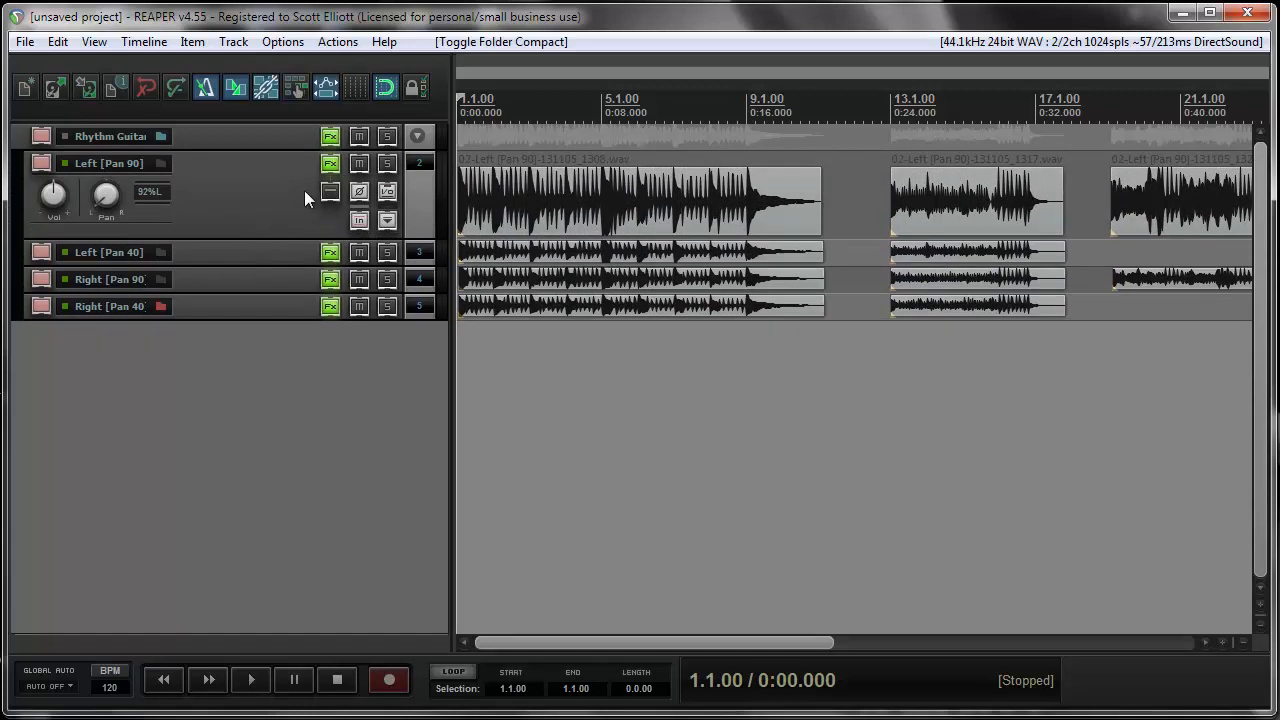
click(329, 164)
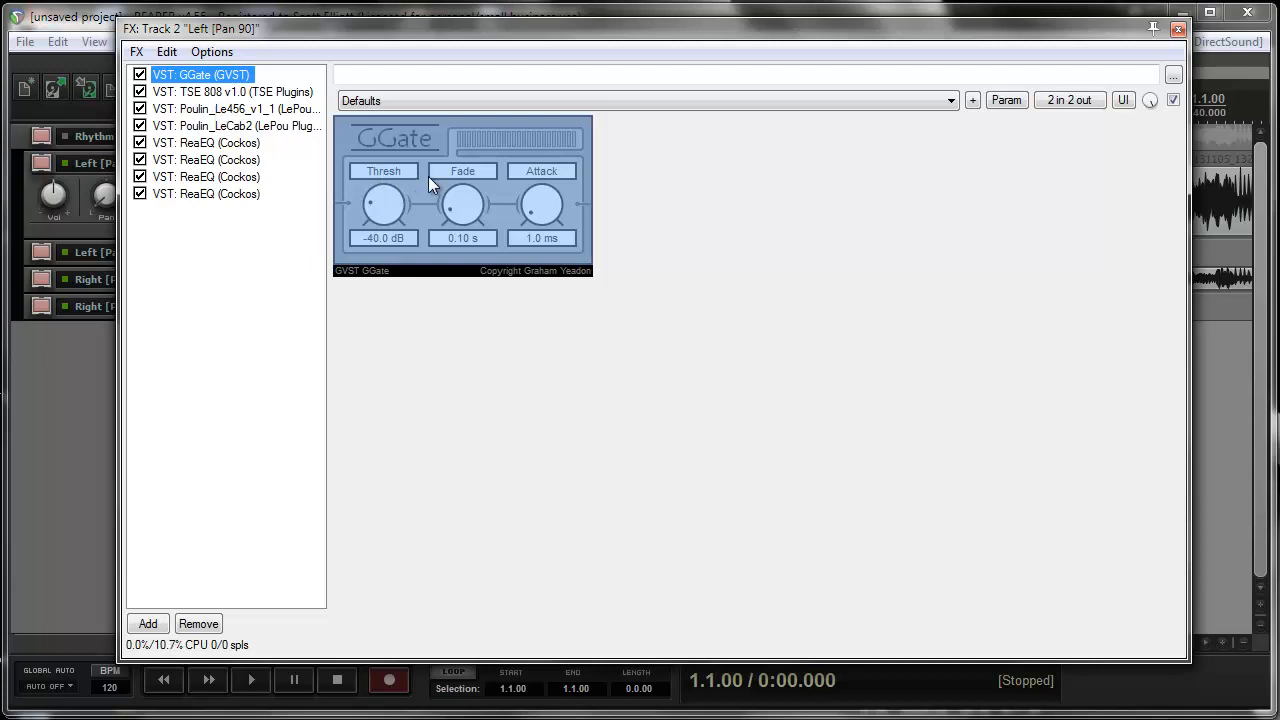
Examine the TSE 808, Le456 and LeCab2 plugin settings on the Left [Pan 90] track
click(293, 93)
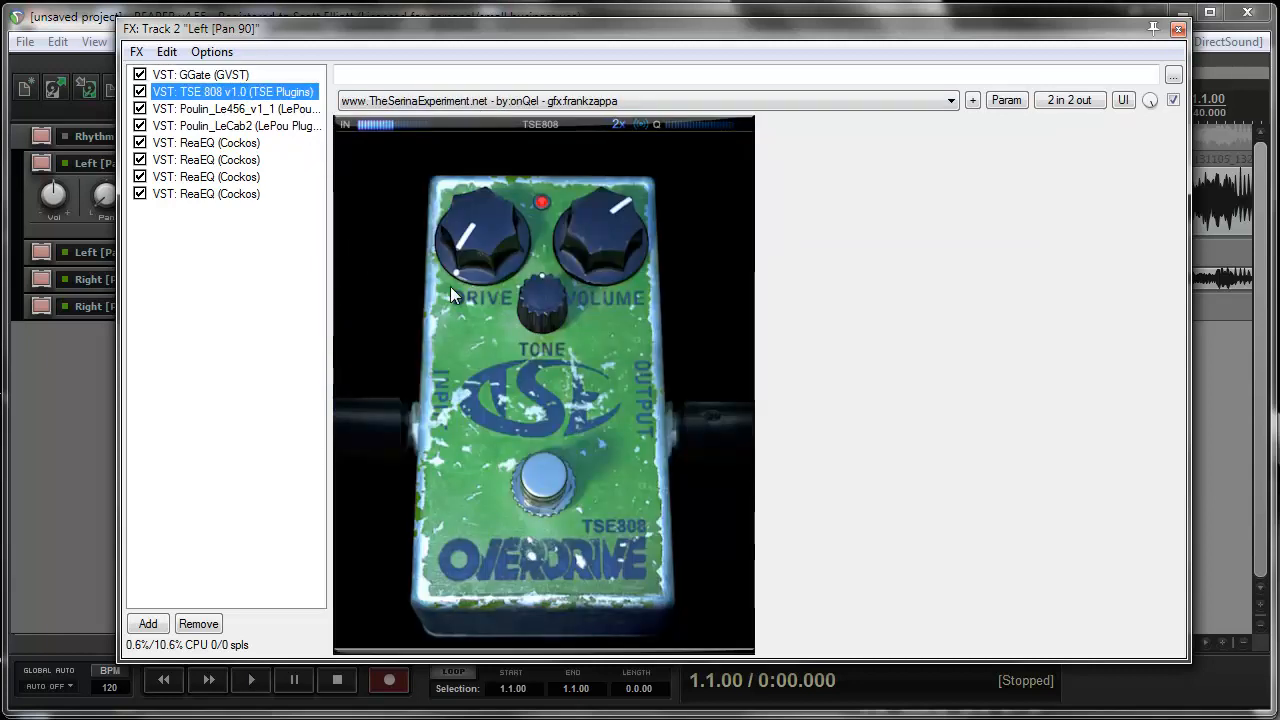
drag(461, 232, 535, 352)
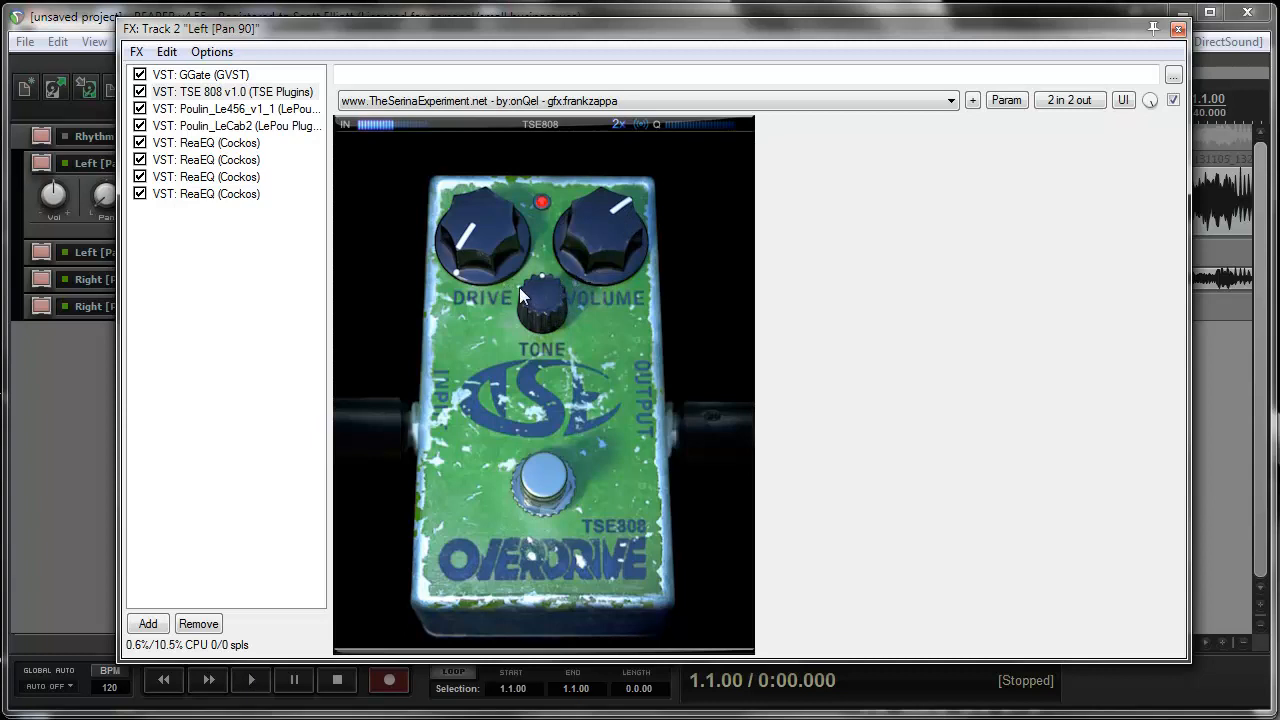
click(272, 109)
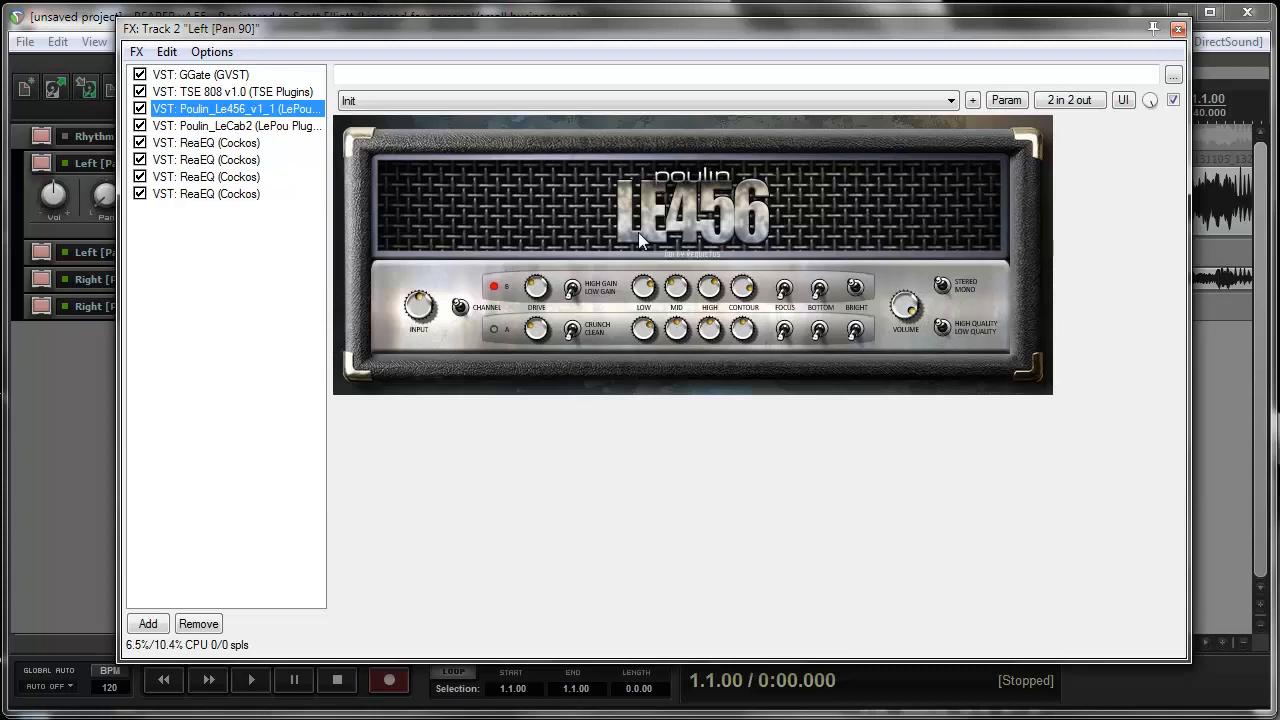
click(248, 126)
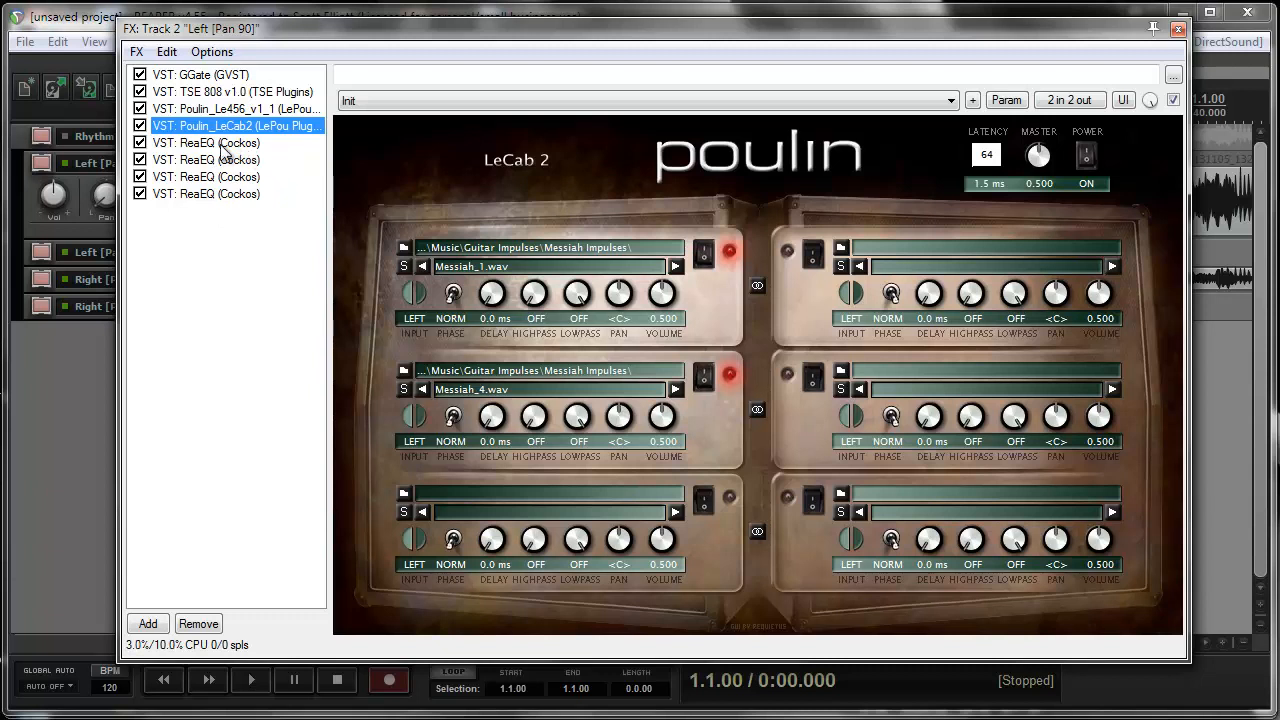
Bypass the four ReaEQ instances on the Left [Pan 90] track and close its effects chain
click(140, 142)
click(140, 159)
click(140, 177)
click(140, 194)
click(1178, 33)
click(1179, 33)
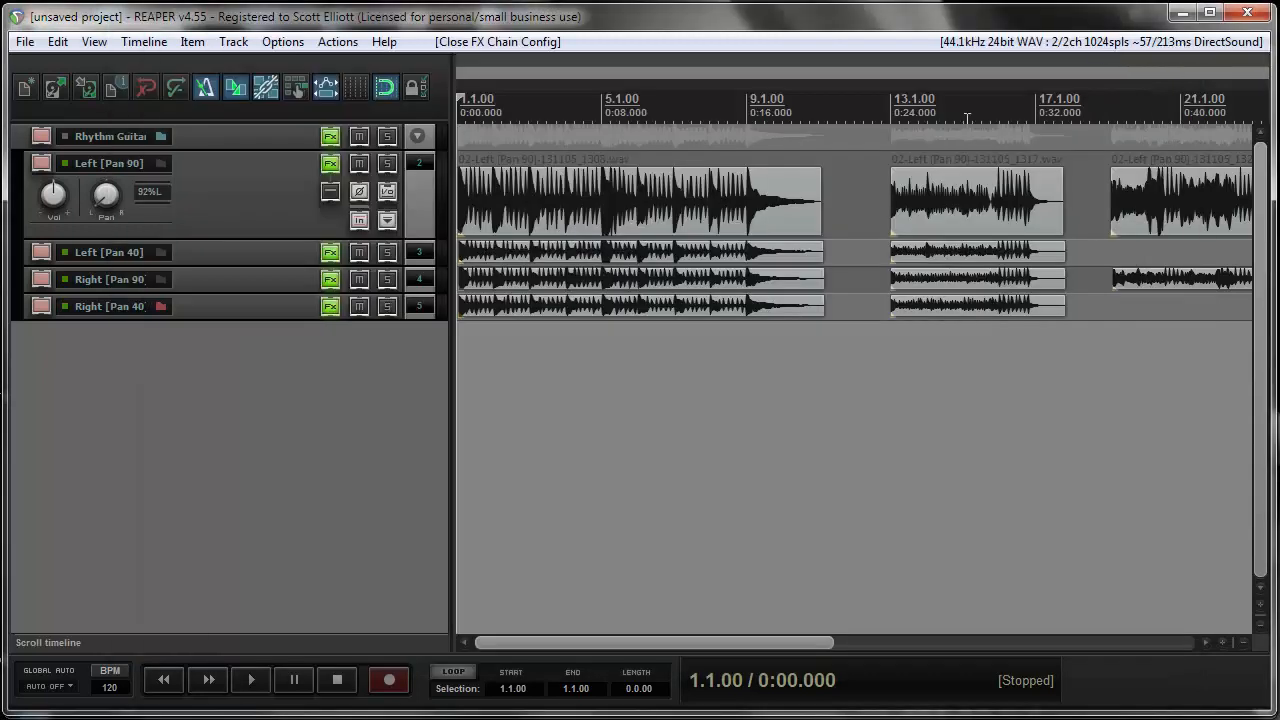
Play the layered rhythm guitar tracks from bar 13 and stop playback
click(887, 101)
key(space)
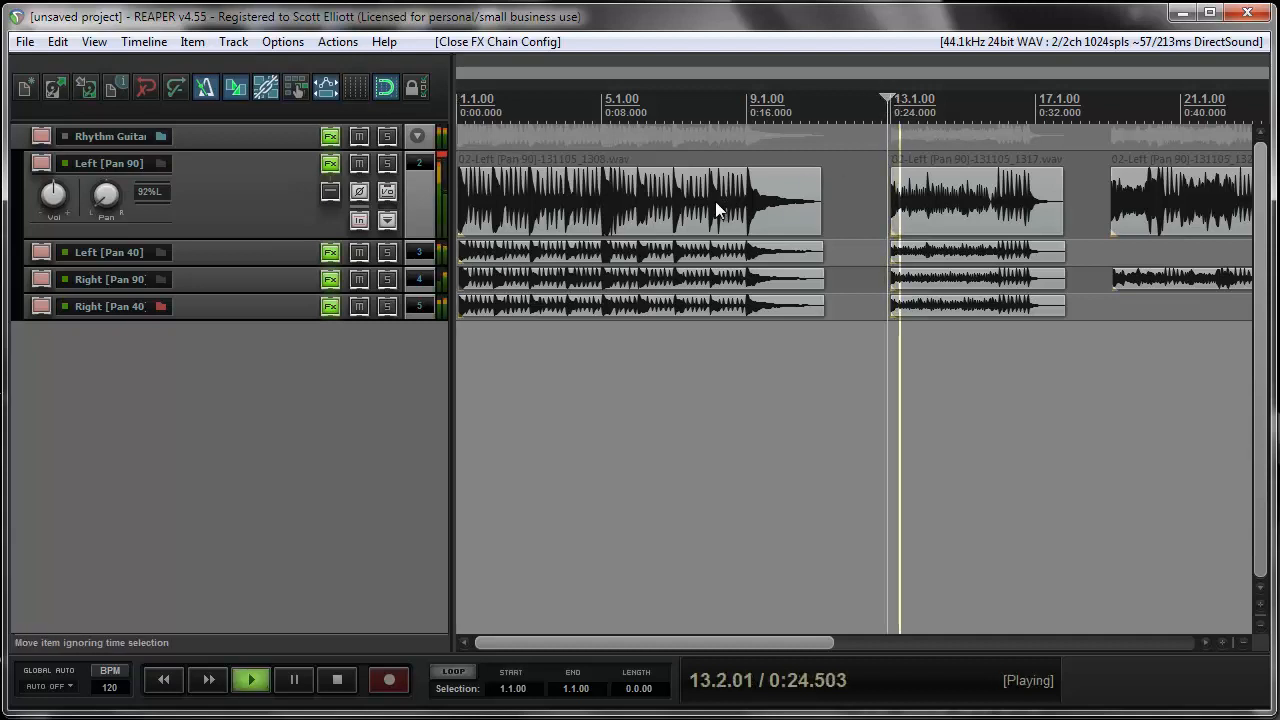
drag(667, 643, 756, 643)
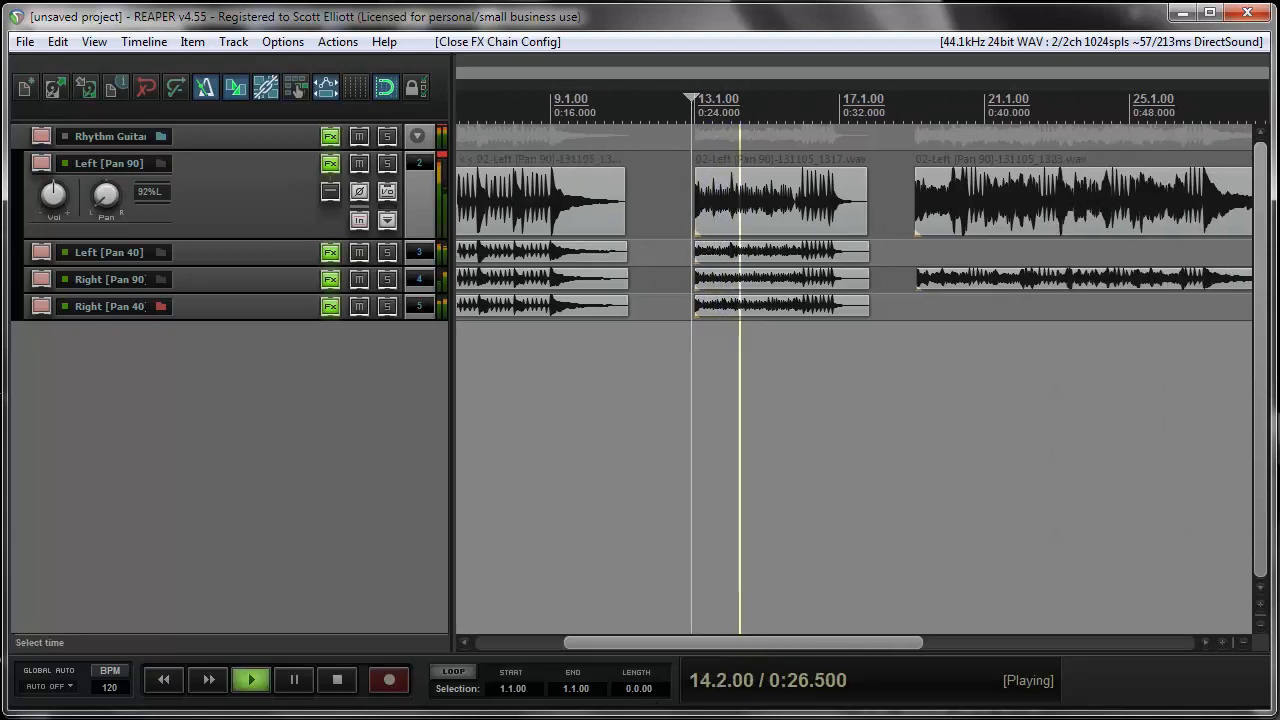
key(space)
Solo the Left [Pan 90] track and play it from bar 13
click(387, 163)
key(space)
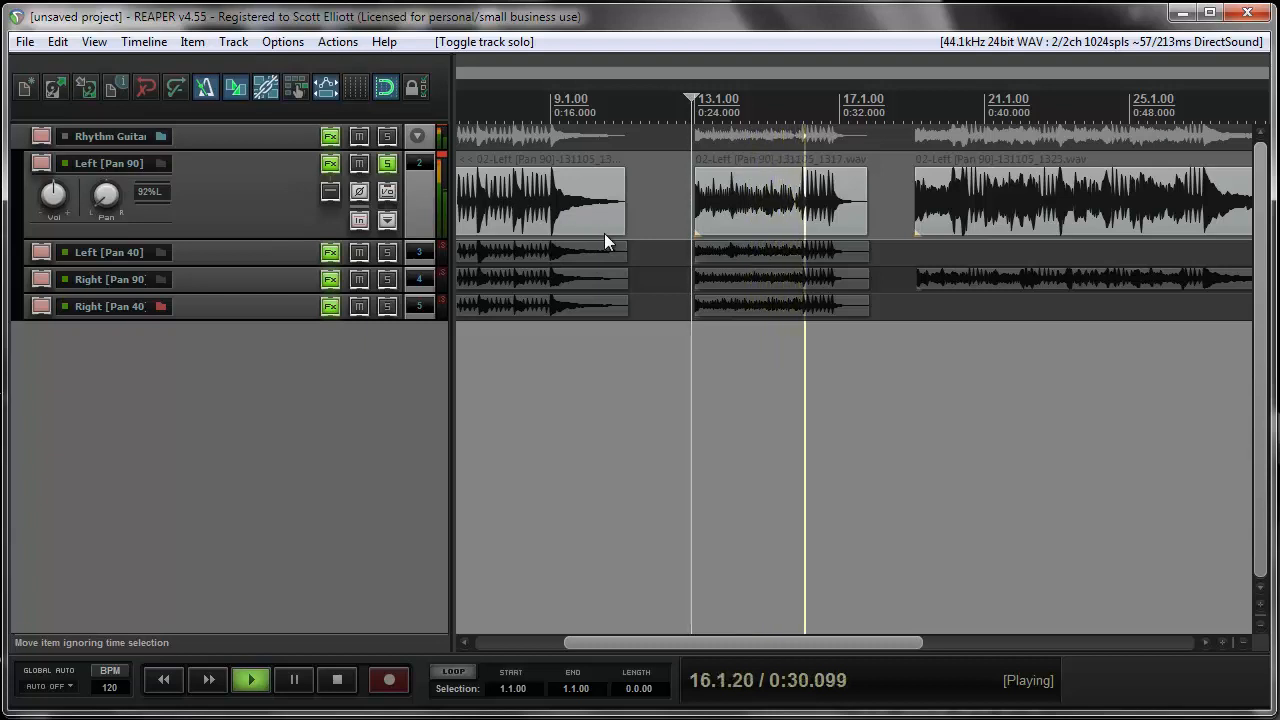
key(space)
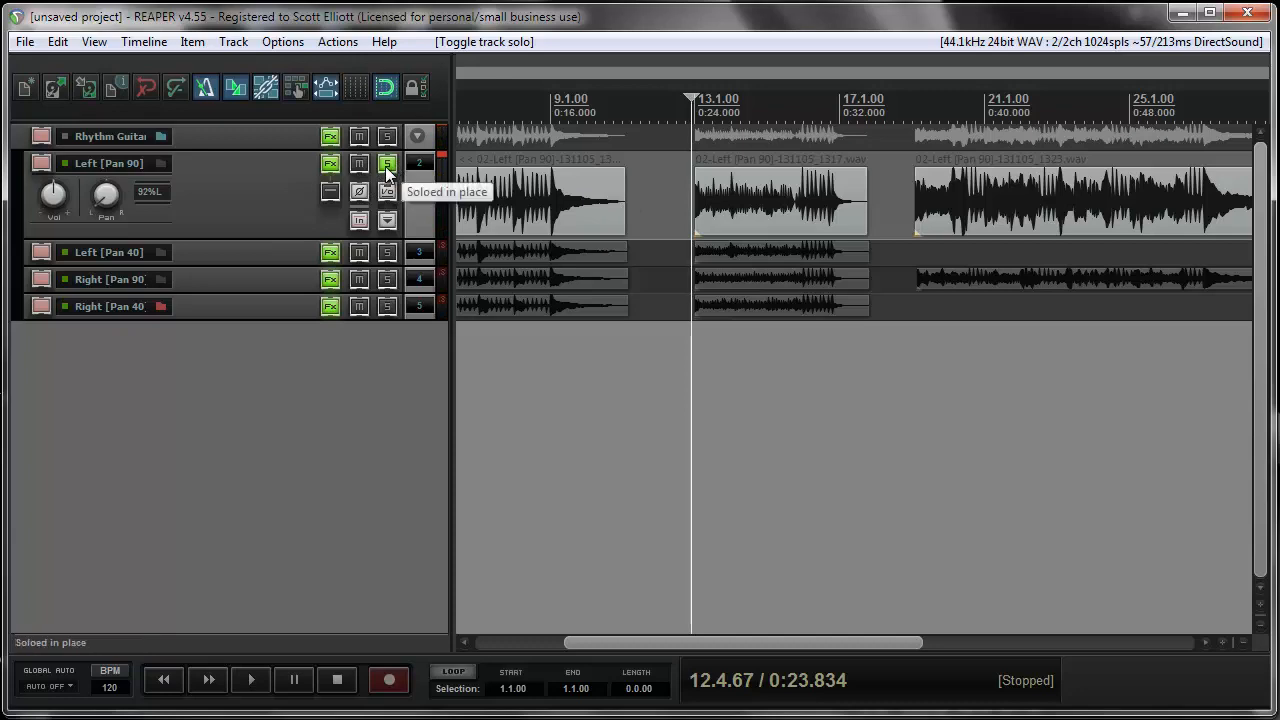
Enable the four ReaEQ instances one by one on the Left [Pan 90] track during playback, and close its effects chain
right_click(335, 166)
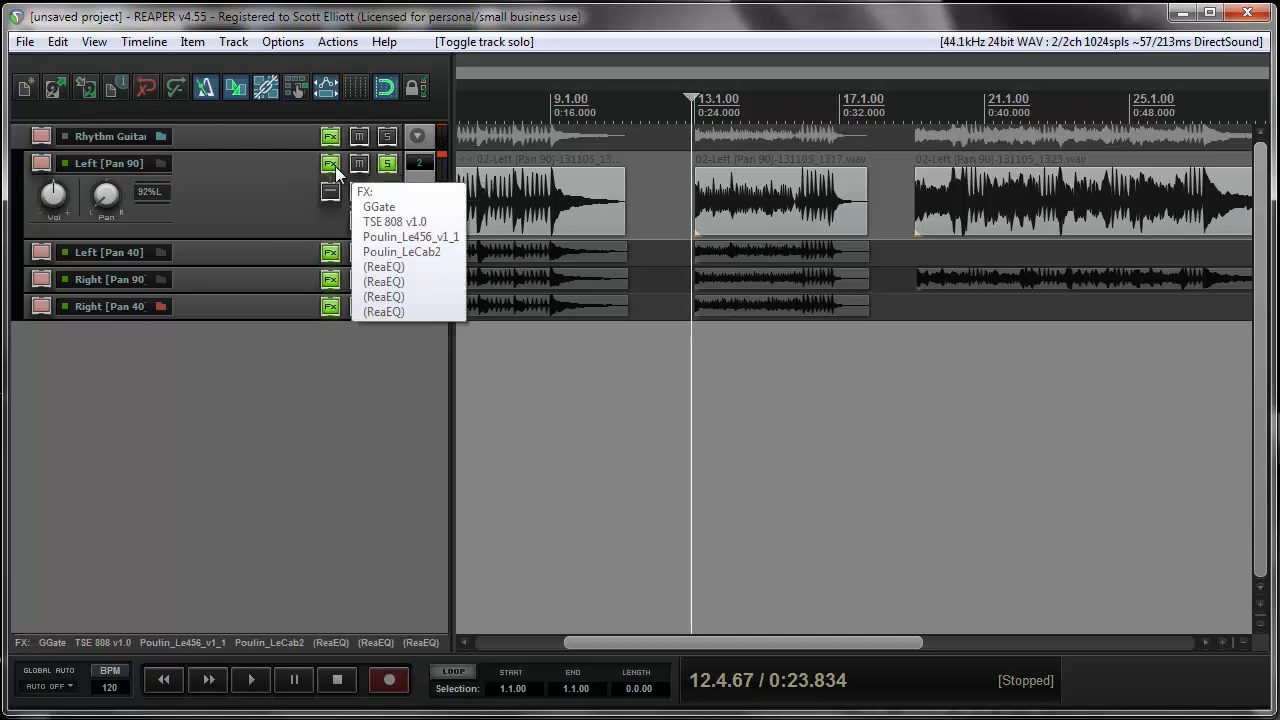
key(space)
click(390, 265)
click(140, 143)
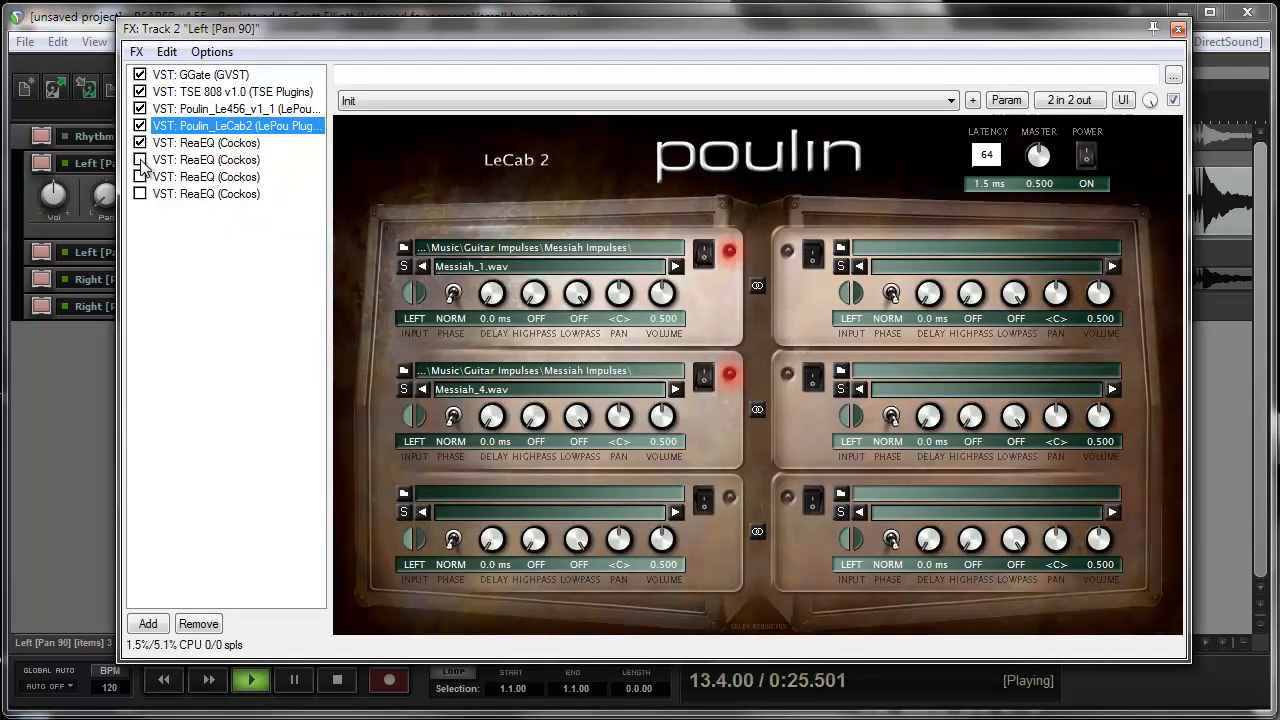
click(140, 160)
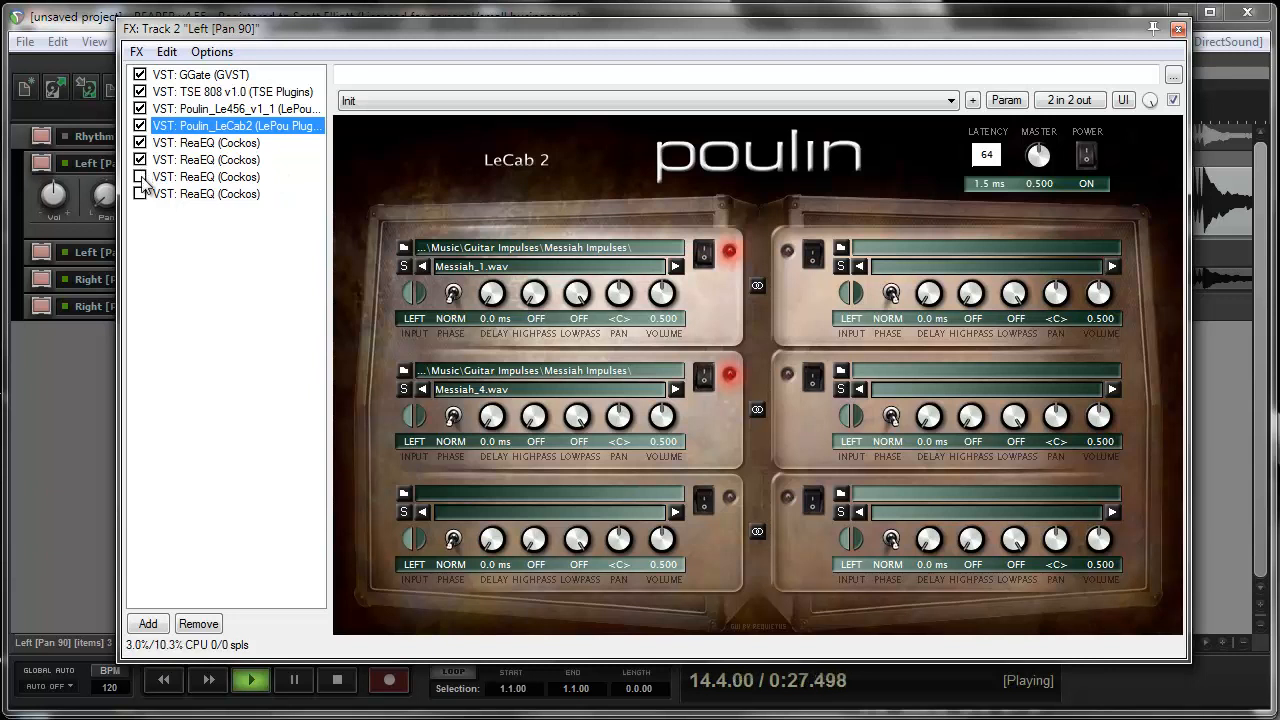
click(140, 177)
click(140, 194)
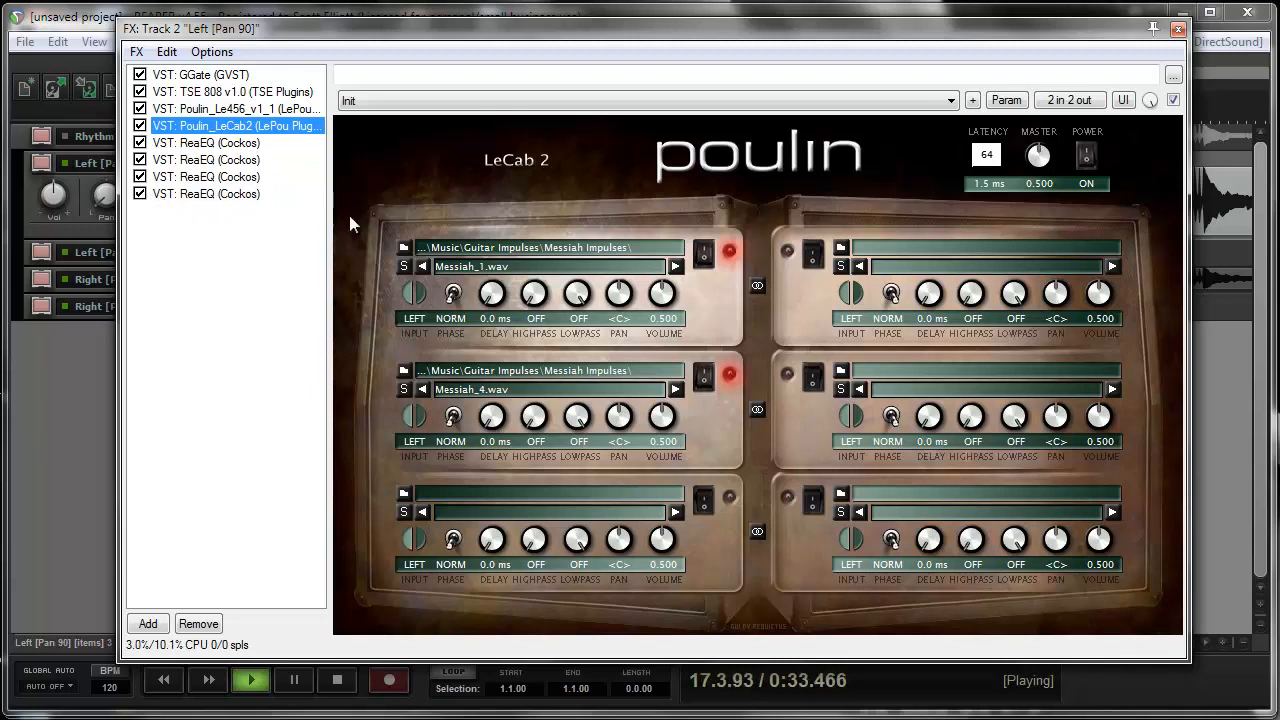
key(space)
click(1178, 29)
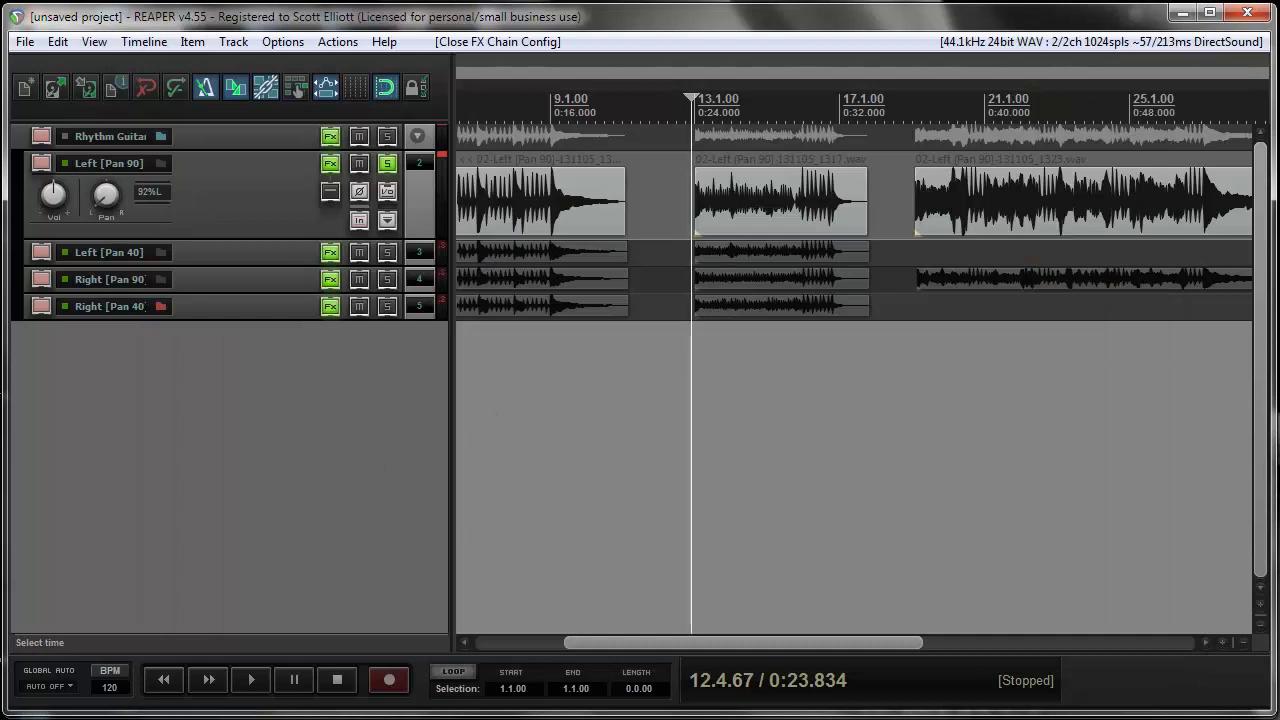
Return to the project start and examine both bands of the first ReaEQ in the Left [Pan 90] effects chain
key(Home)
right_click(331, 166)
key(Escape)
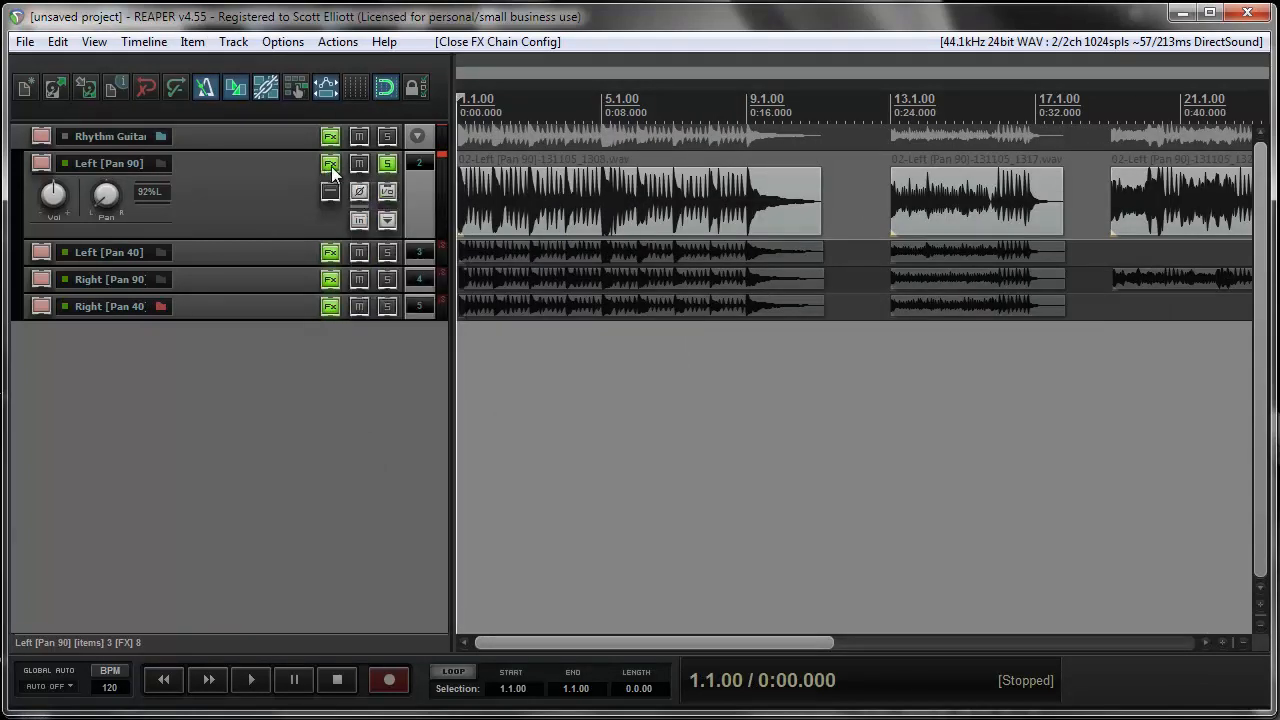
click(331, 166)
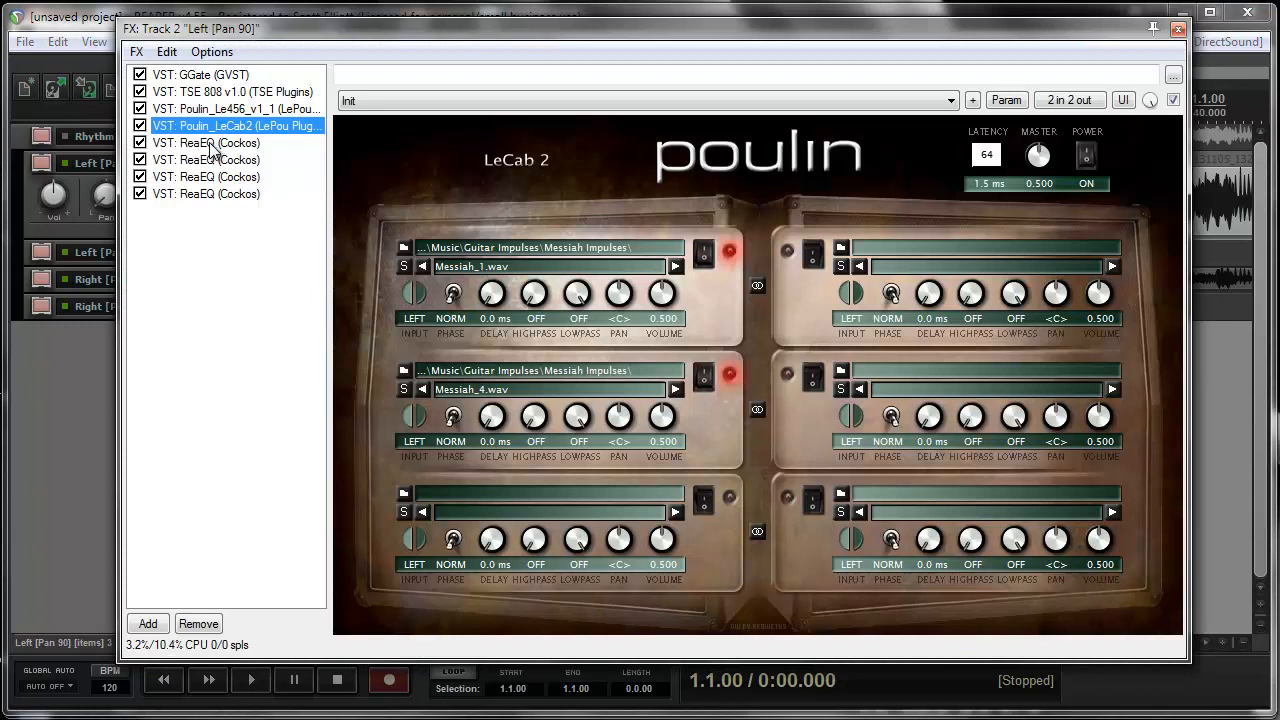
click(218, 226)
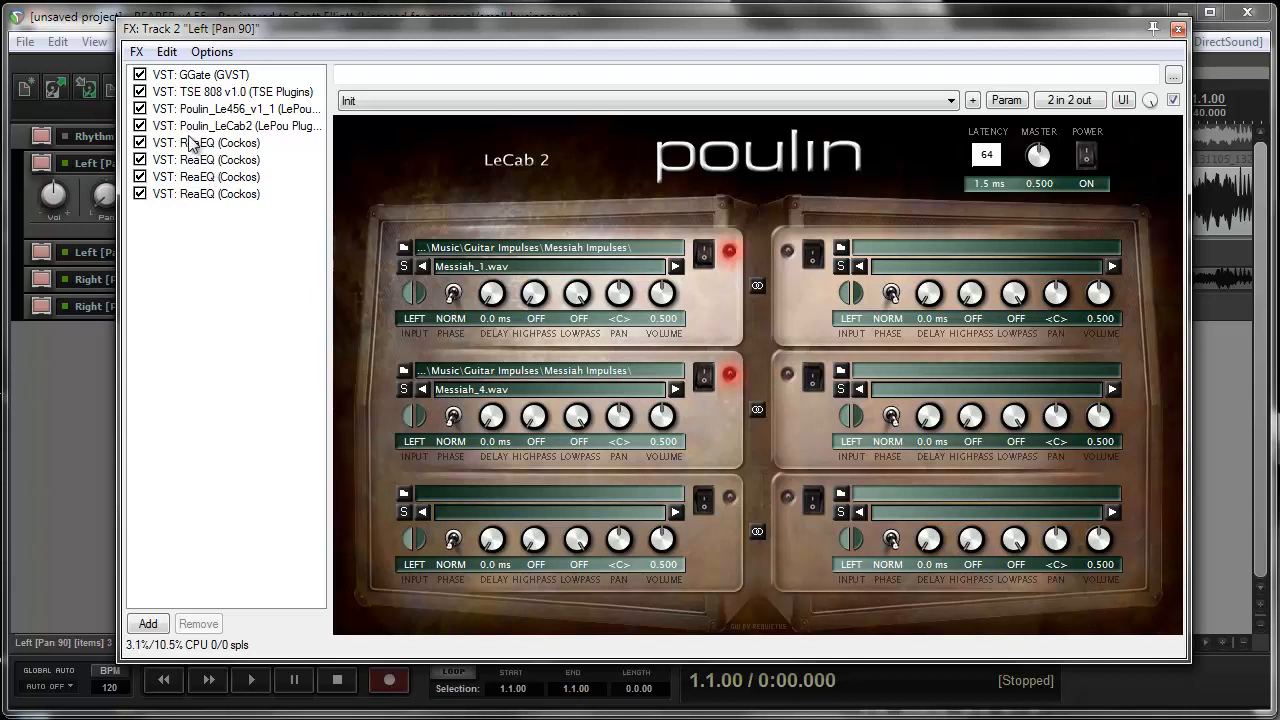
click(207, 143)
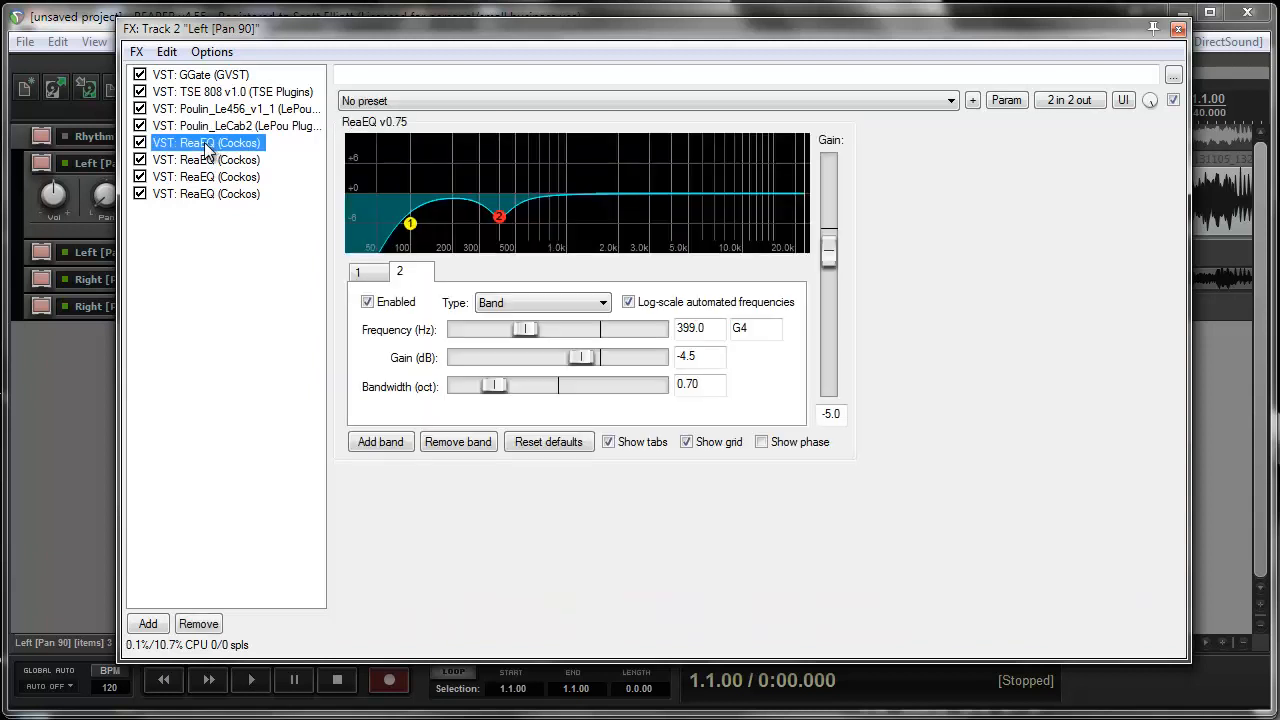
click(370, 274)
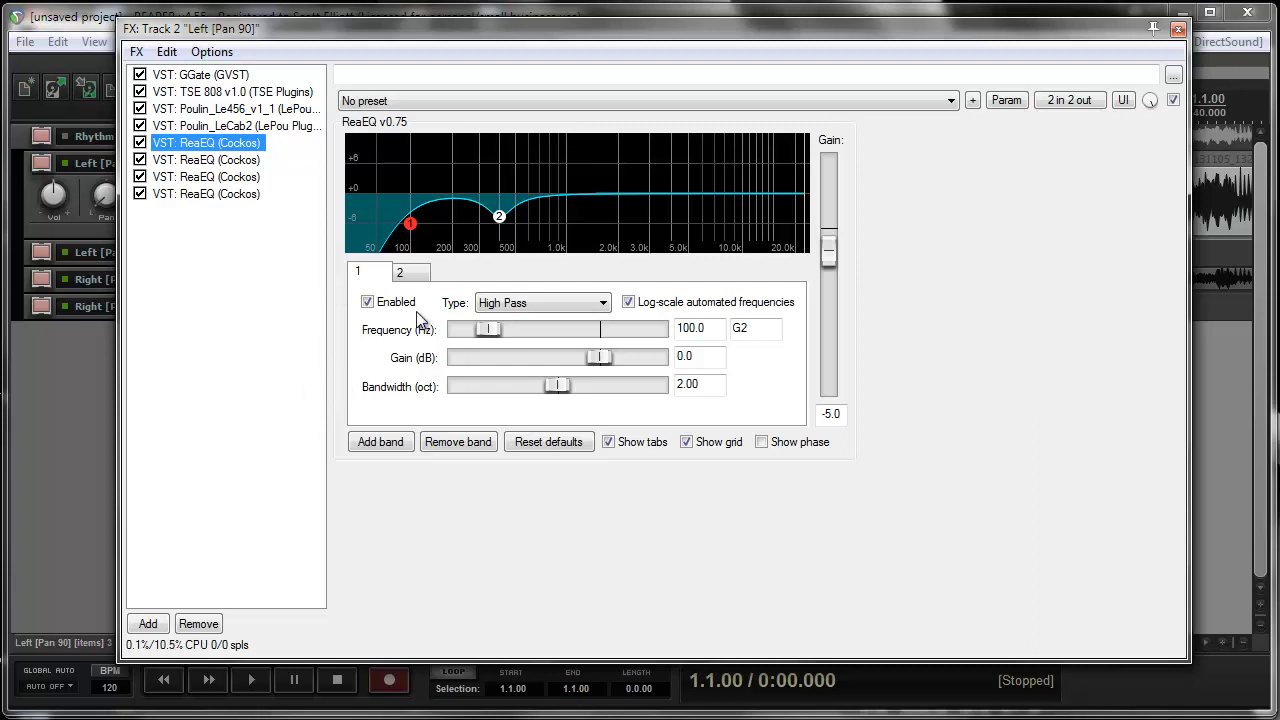
click(420, 277)
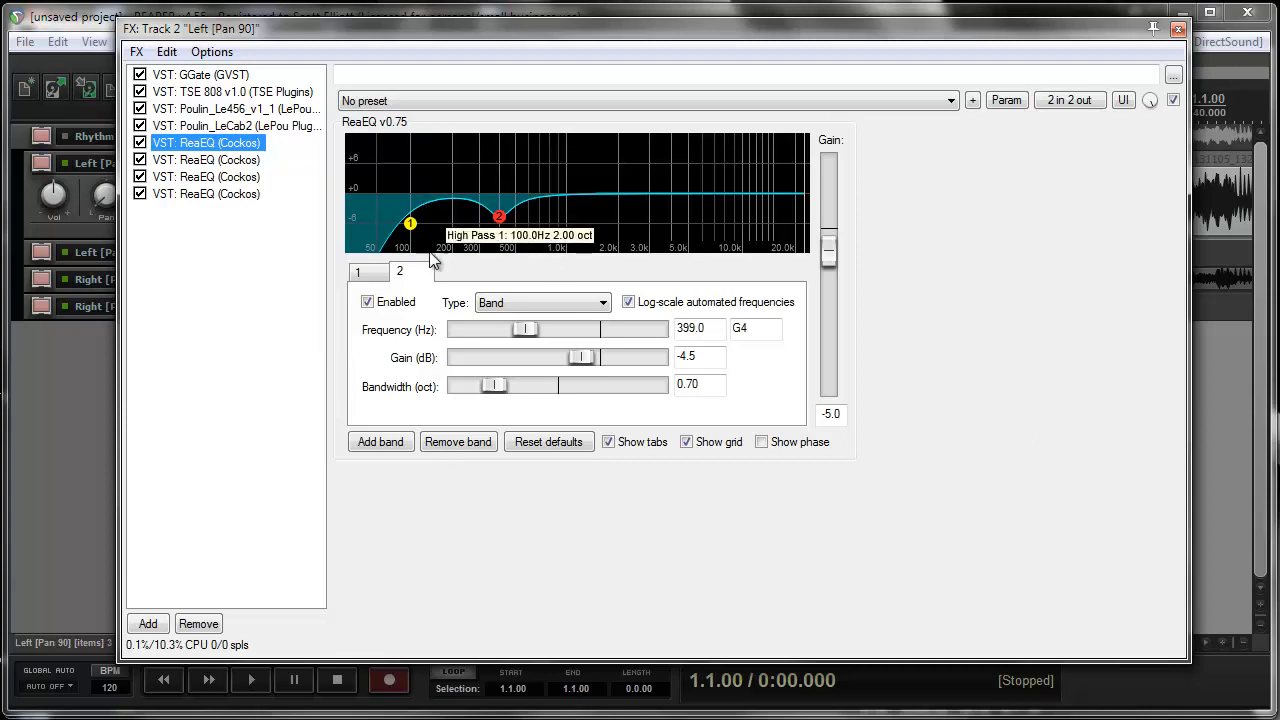
Try a bandwidth of 2 octaves on band 2 of the first ReaEQ, and restore it to 0.70
drag(710, 392, 527, 363)
text(2)
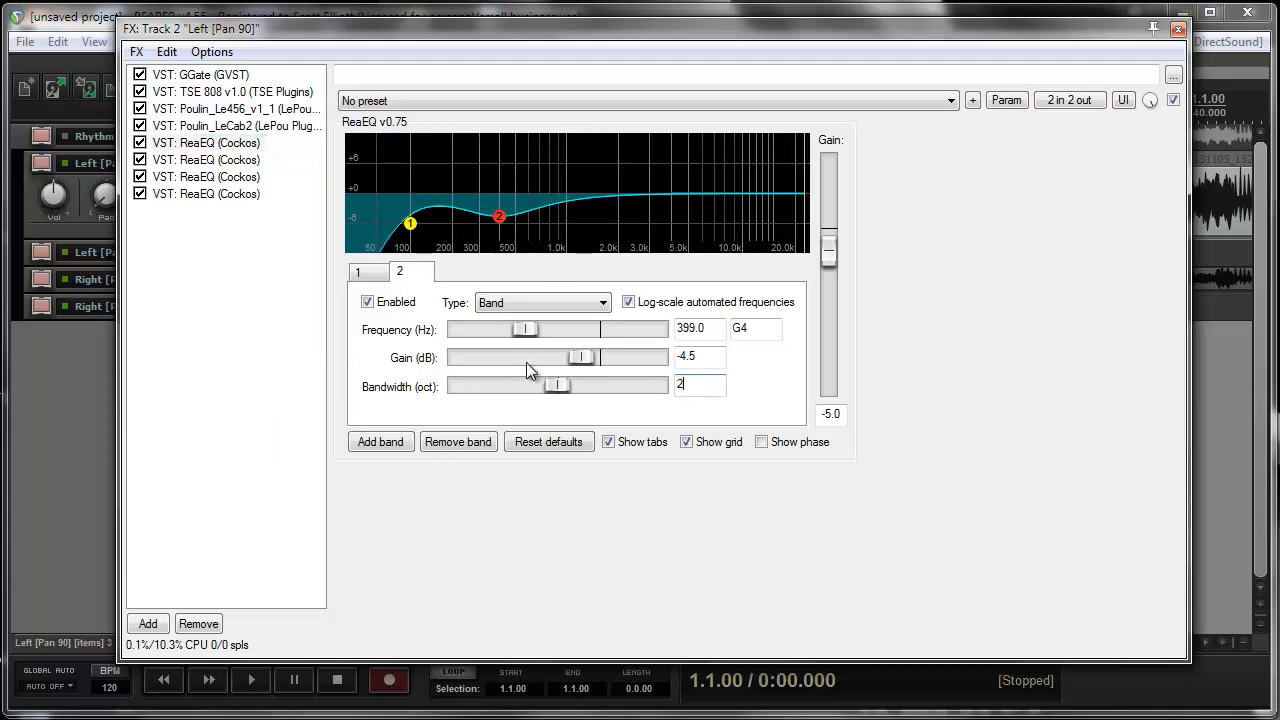
drag(694, 385, 672, 385)
text(0.70)
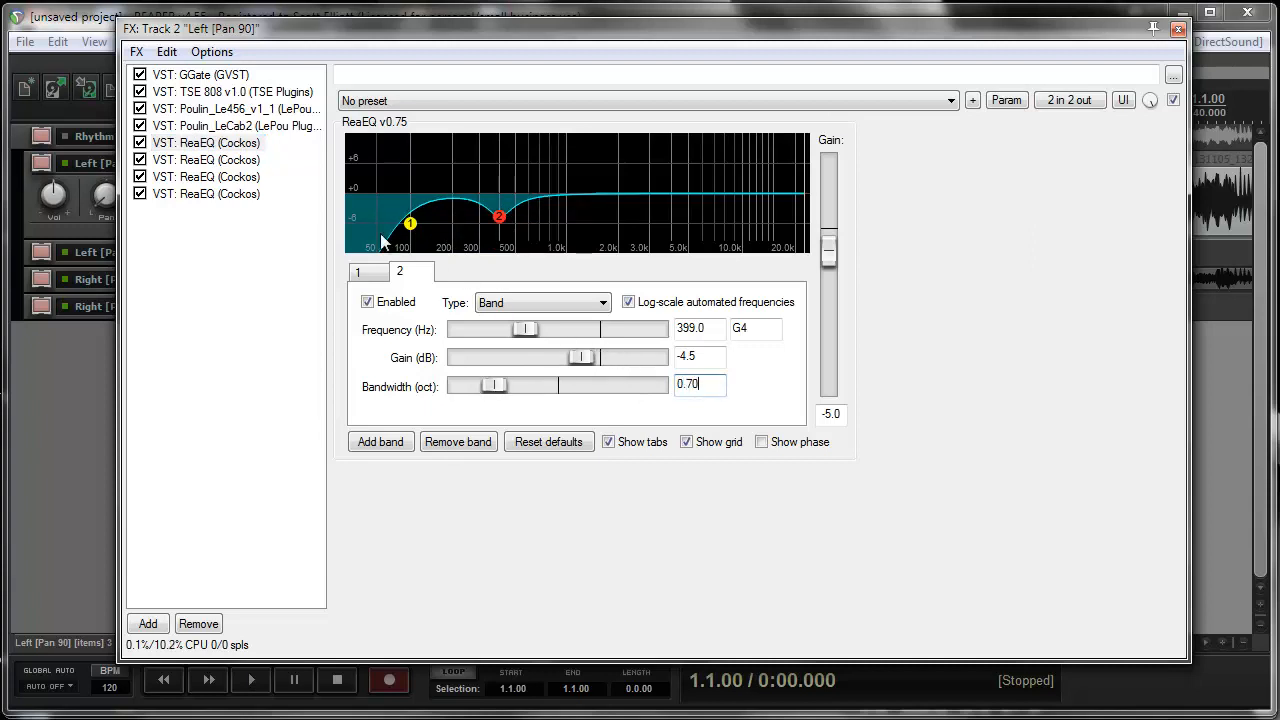
Examine both bands of the second, third and fourth ReaEQ instances, select the whole plugin list and close the effects chain
click(219, 161)
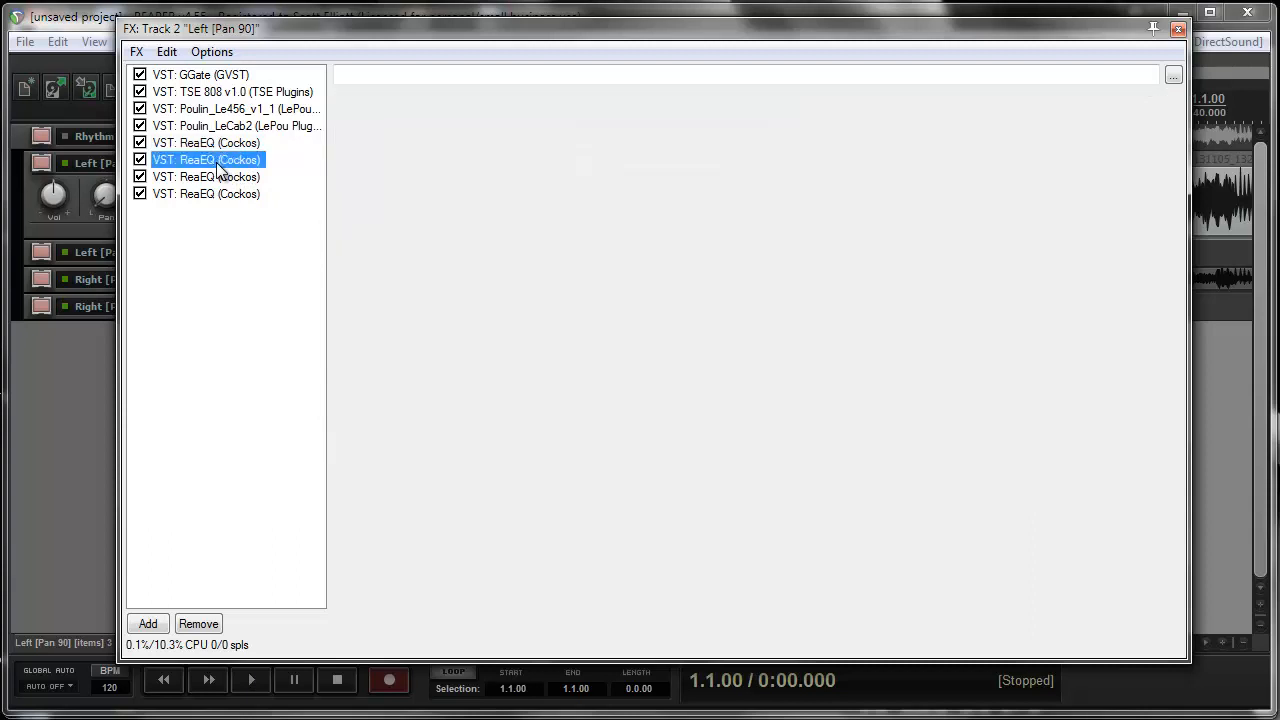
click(359, 272)
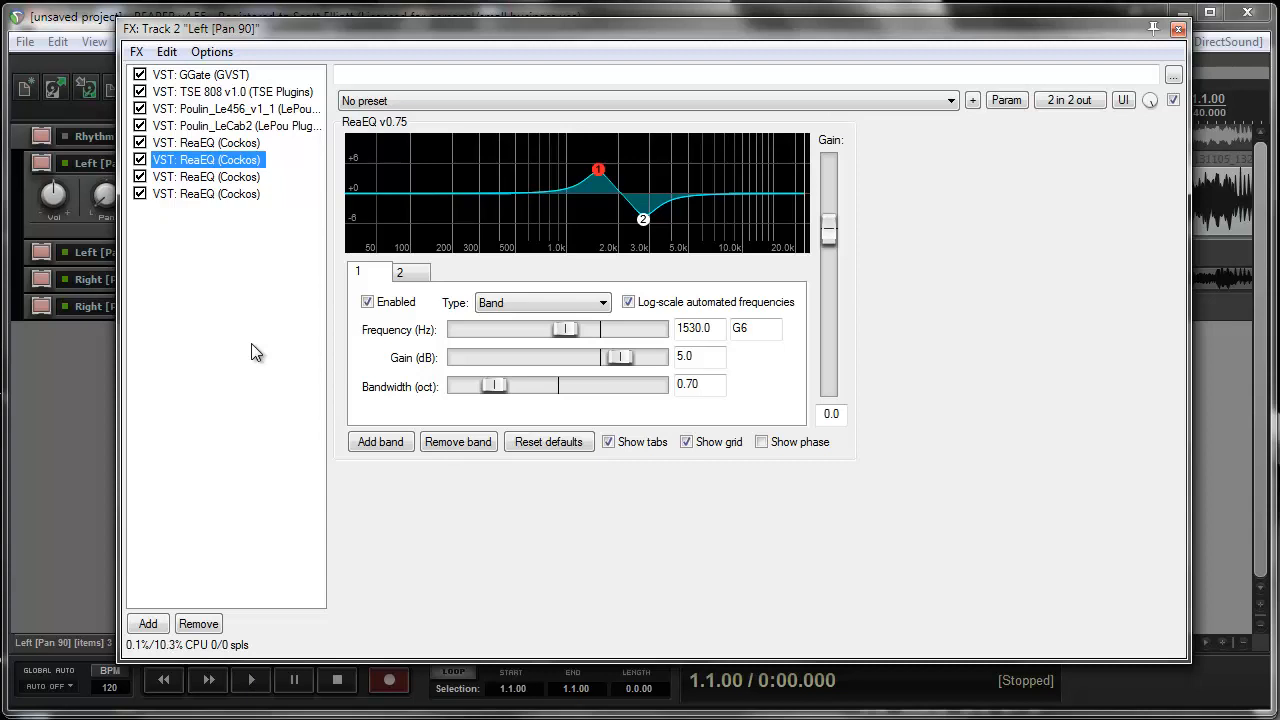
click(410, 277)
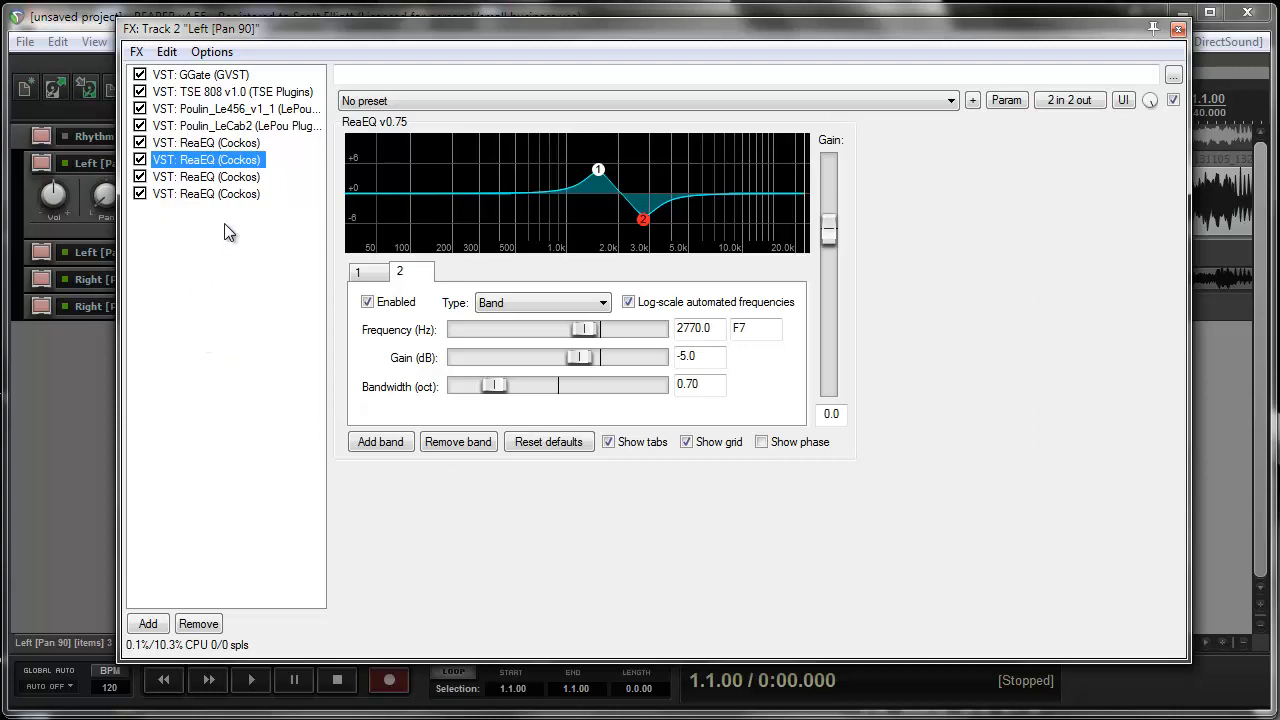
click(226, 178)
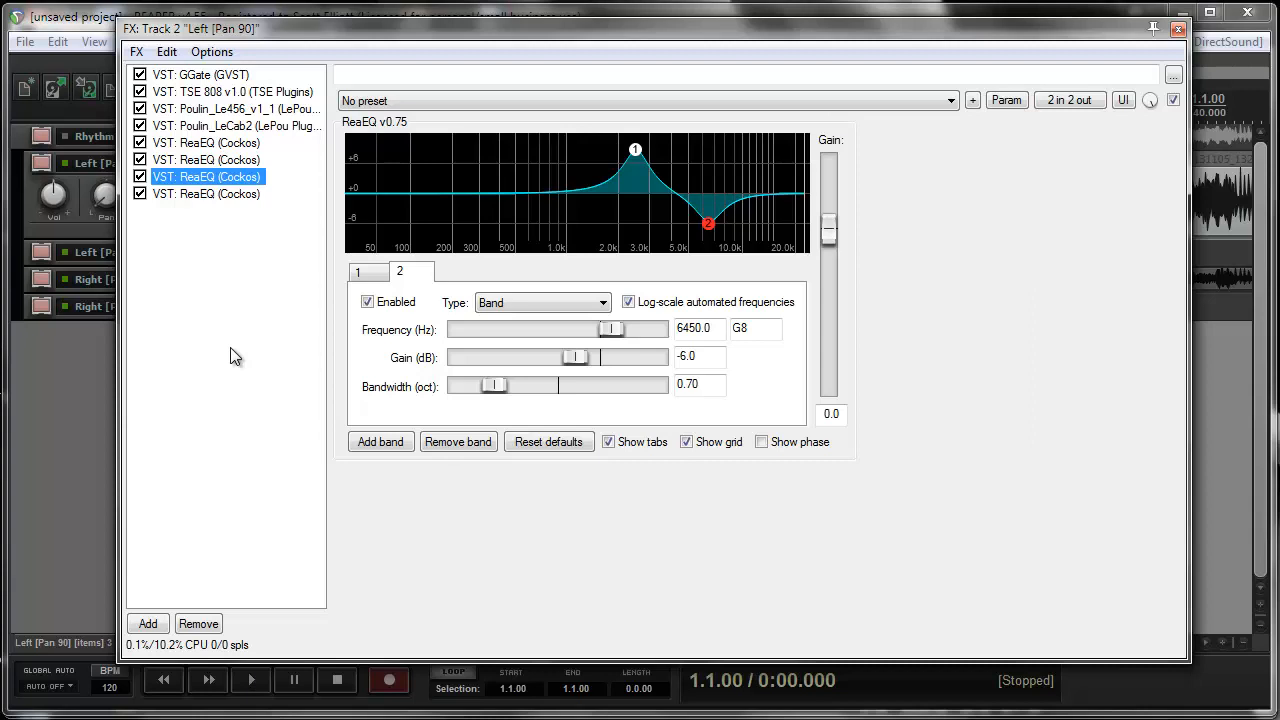
click(375, 274)
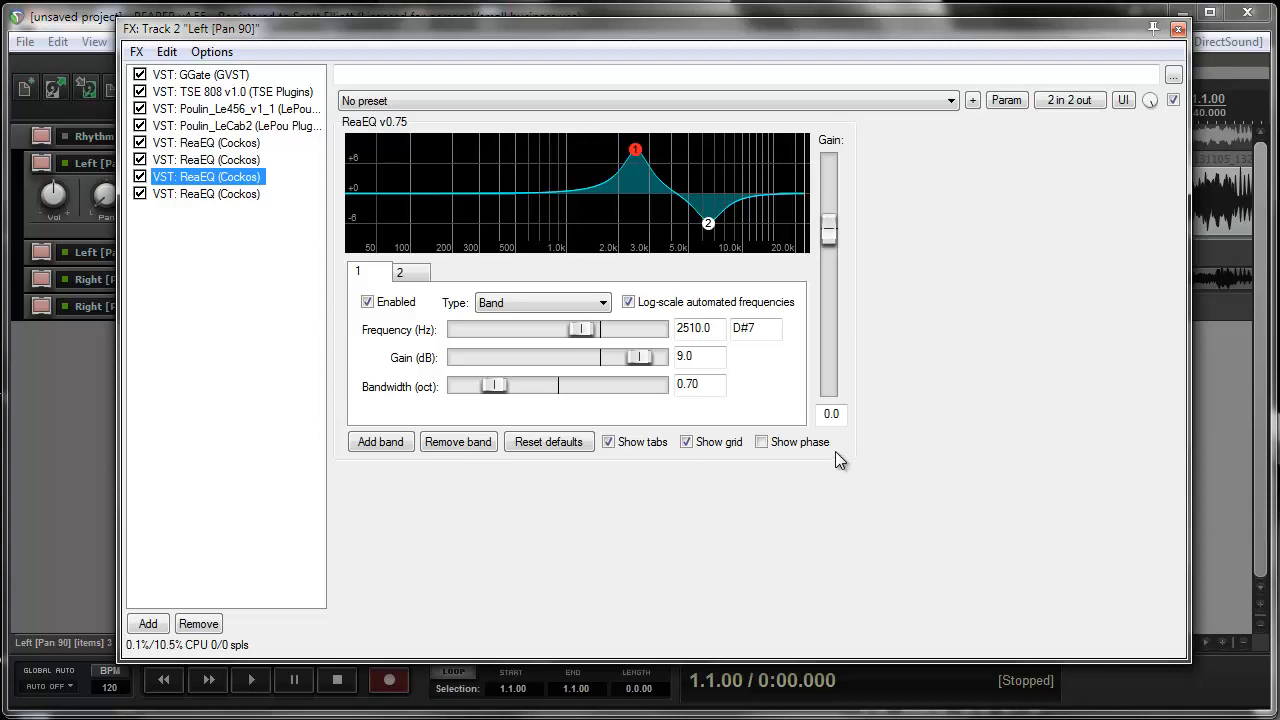
click(419, 271)
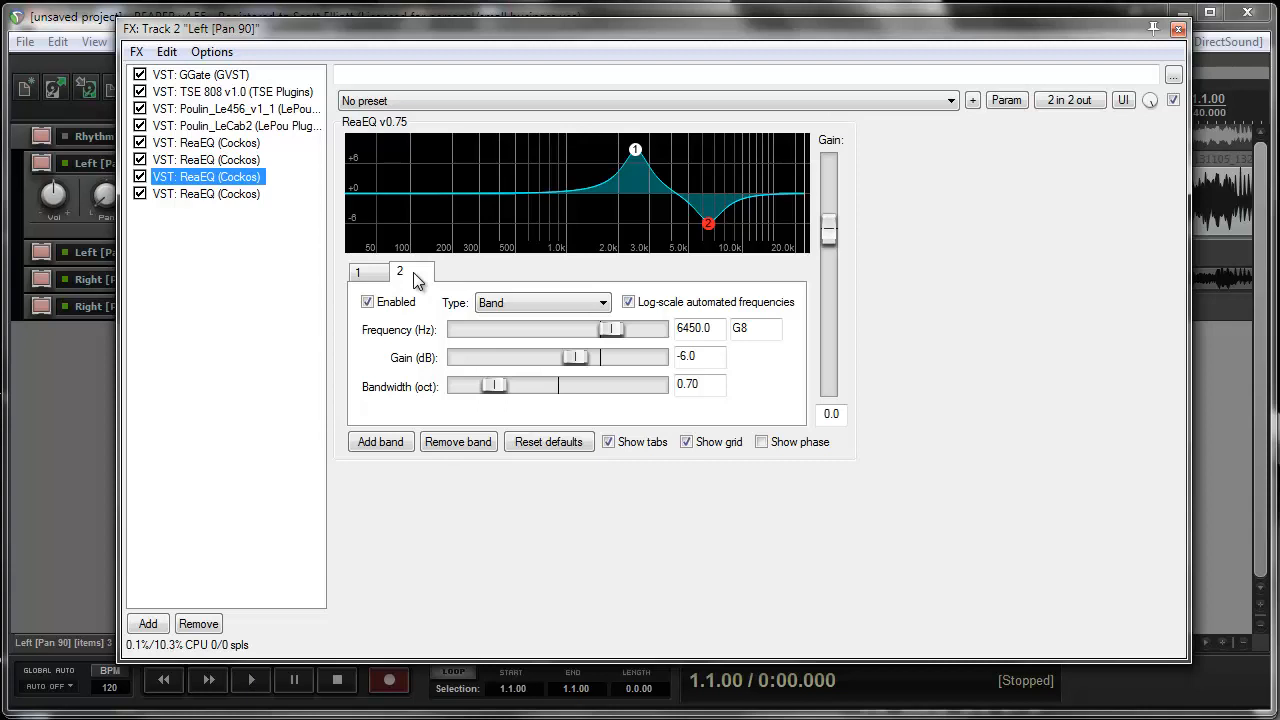
click(204, 195)
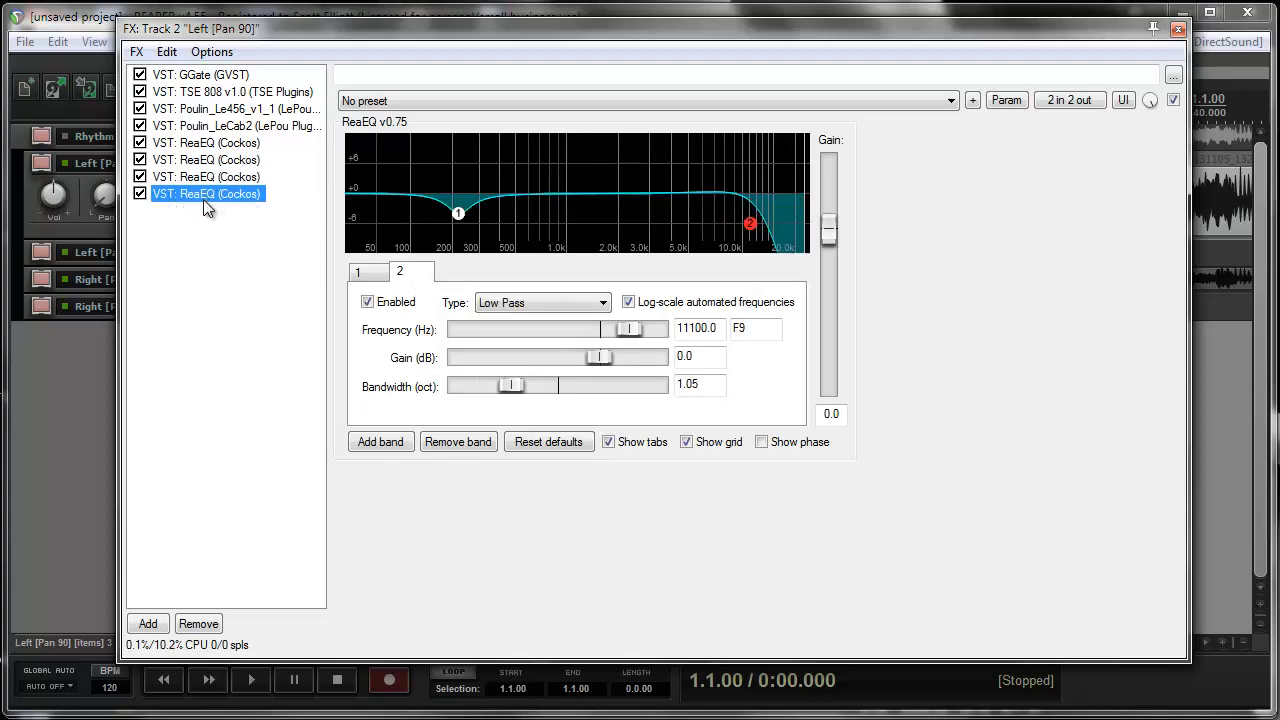
click(363, 275)
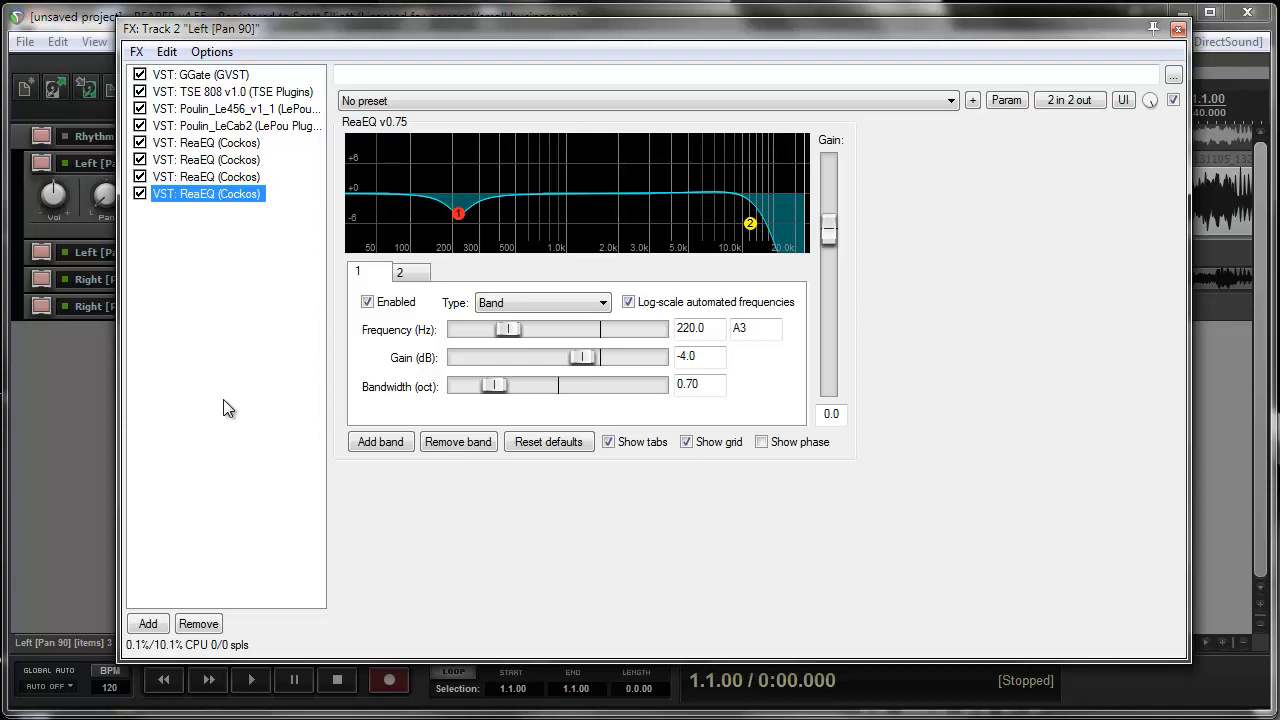
click(412, 276)
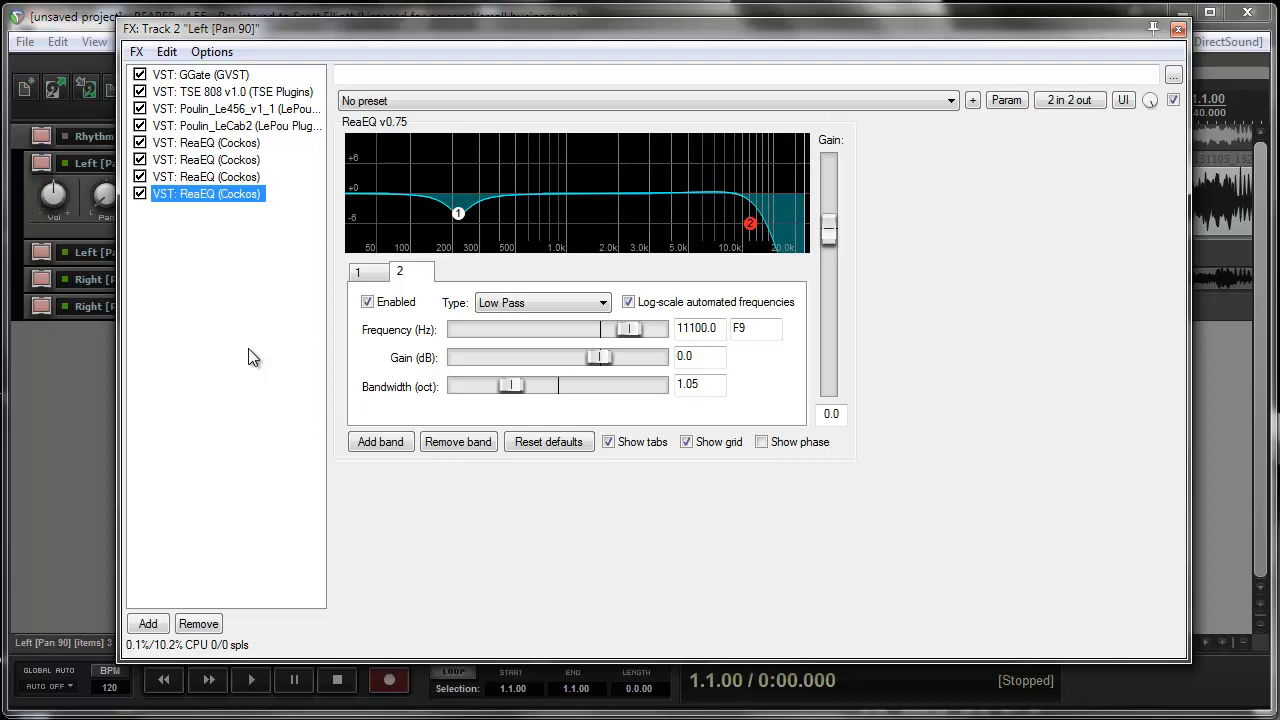
shift+click(202, 80)
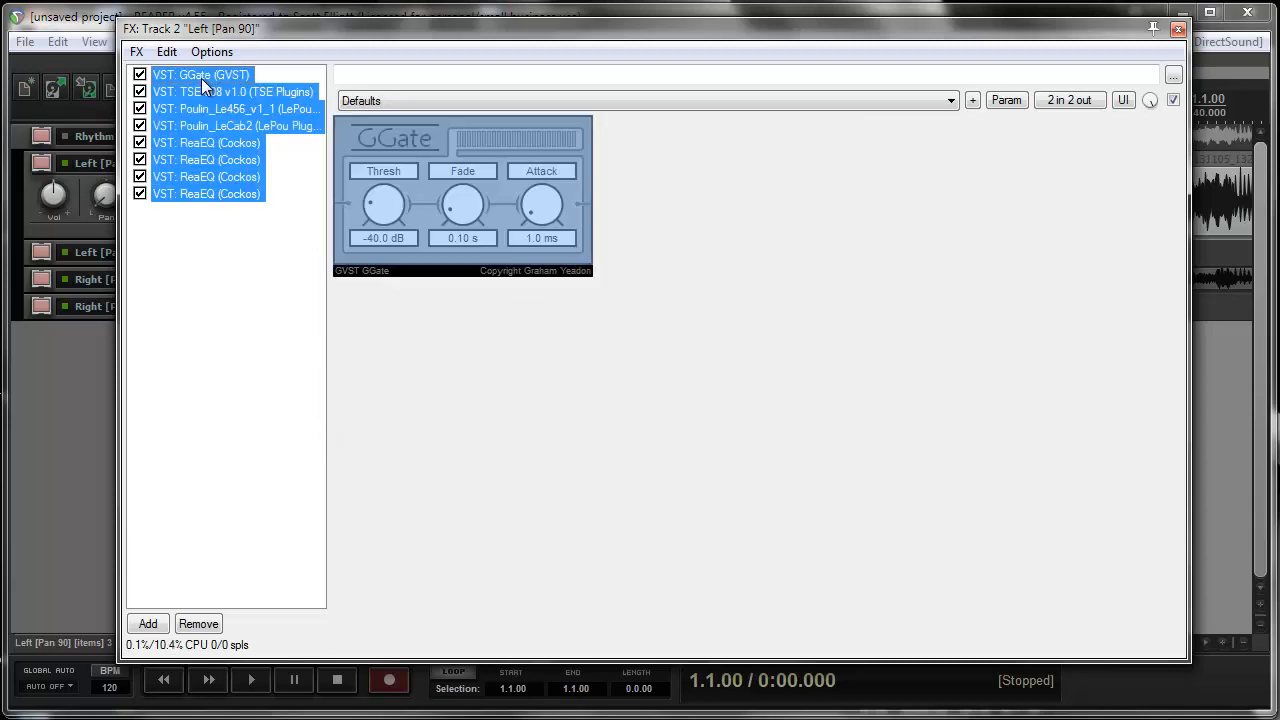
click(1178, 29)
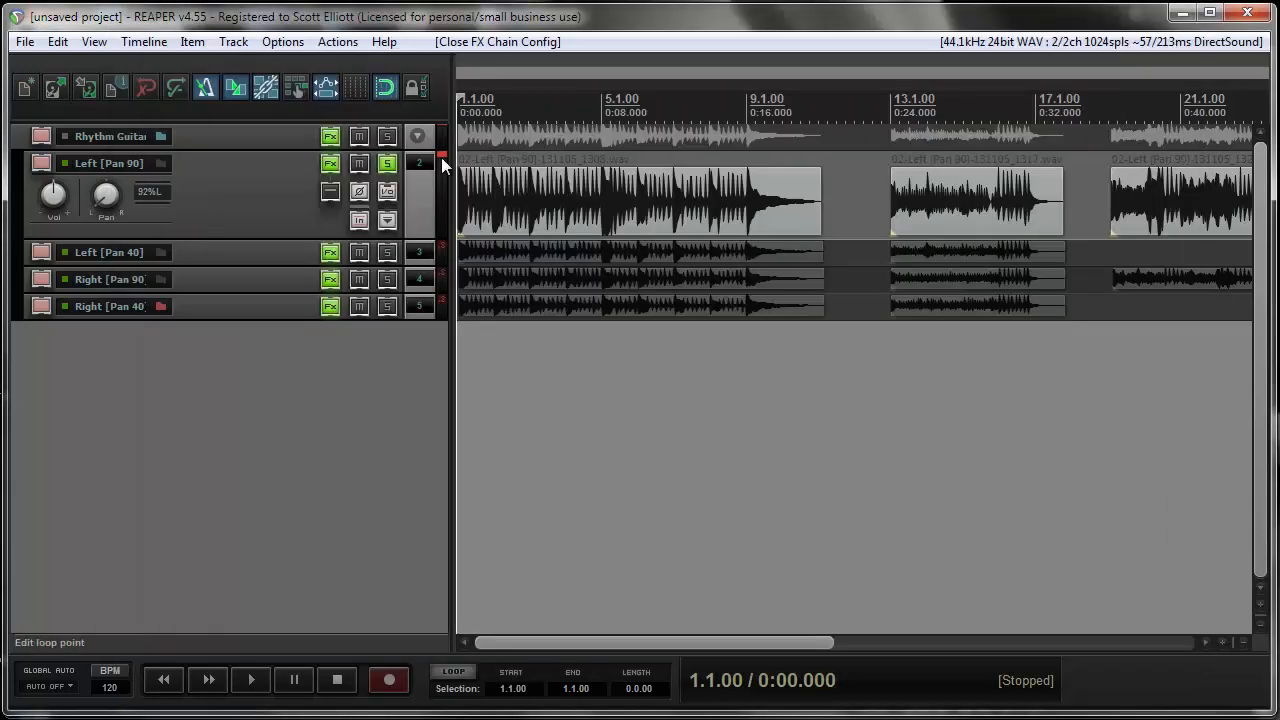
Unsolo the Left [Pan 90] track and shrink it back to minimum height
click(389, 168)
drag(224, 237, 237, 145)
click(353, 361)
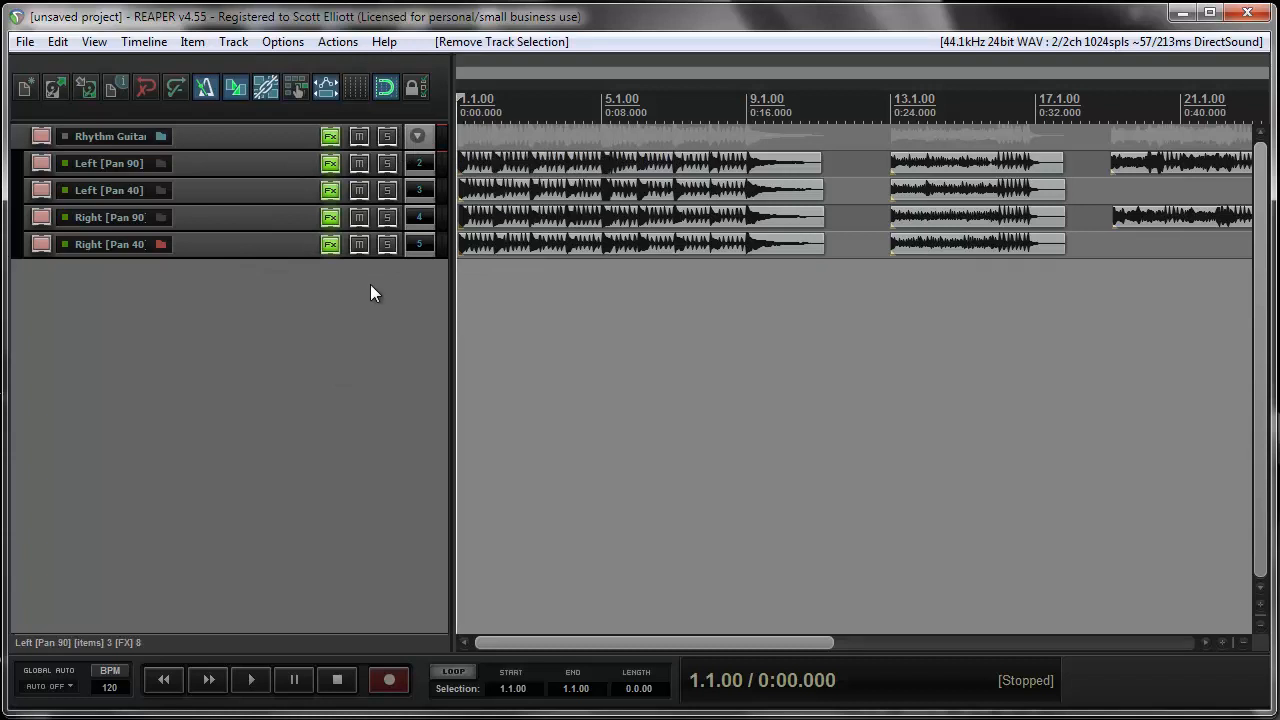
Collapse the Rhythm Guitars folder fully and clear the track selection
click(418, 137)
click(419, 136)
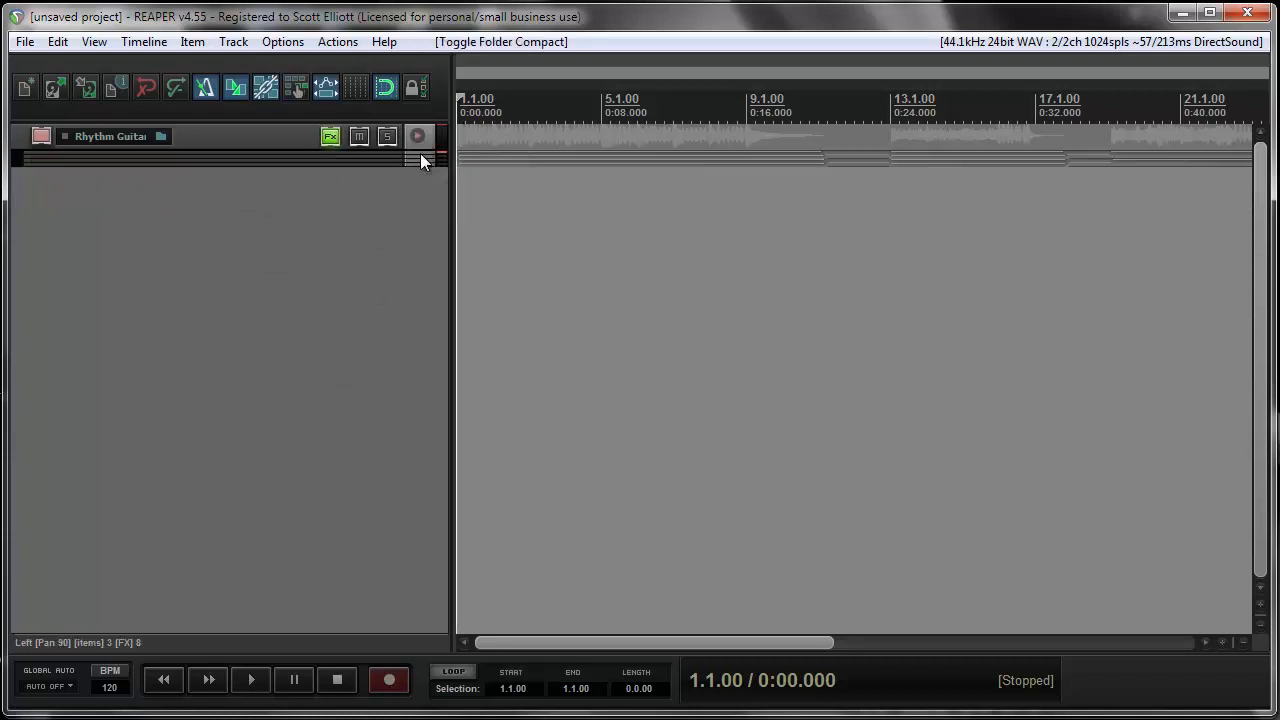
click(377, 238)
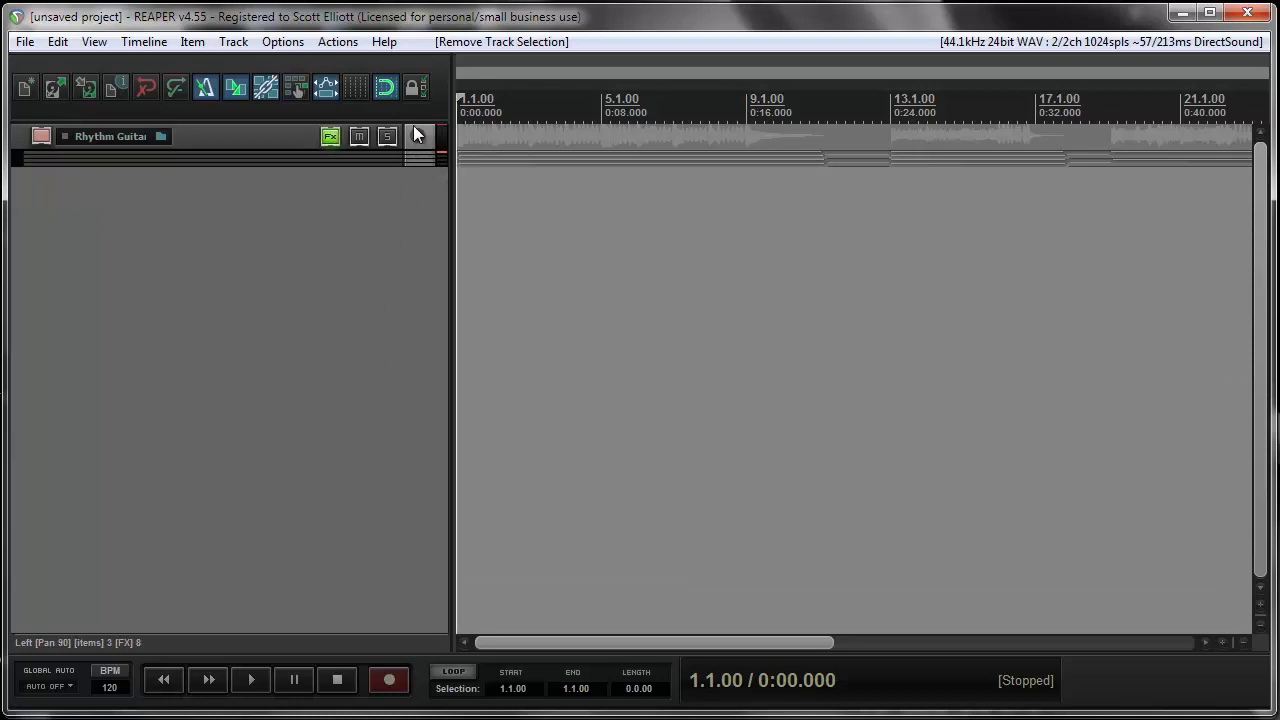